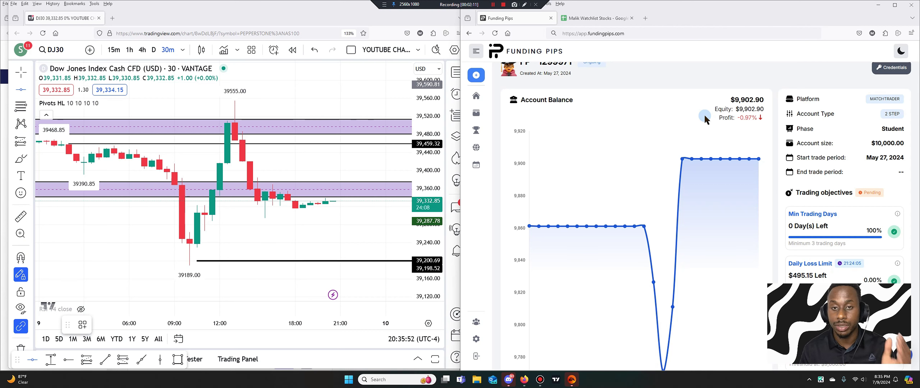
# Scroll down the Funding Pips dashboard to the July 2024 calendar showing +$144.43 on the 8th
pyautogui.scroll(-1, 701, 178)
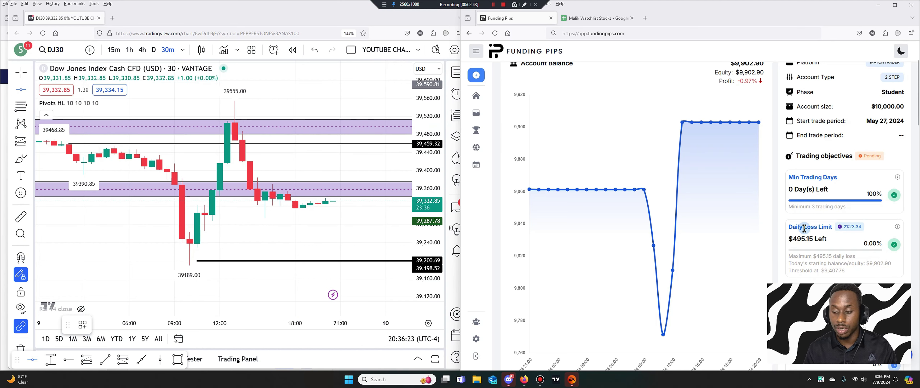
pyautogui.scroll(-4, 799, 236)
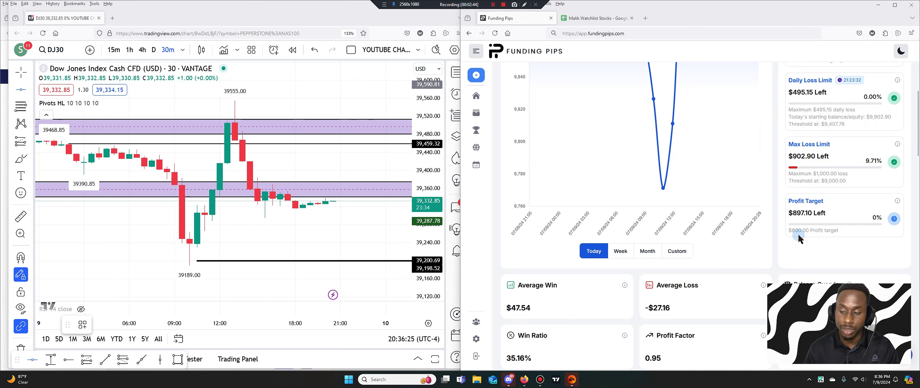
pyautogui.scroll(-2, 798, 234)
pyautogui.scroll(-9, 768, 243)
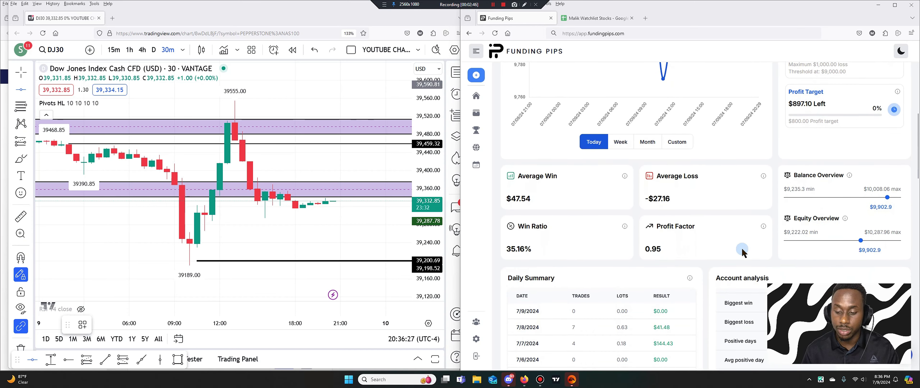
pyautogui.scroll(-7, 698, 278)
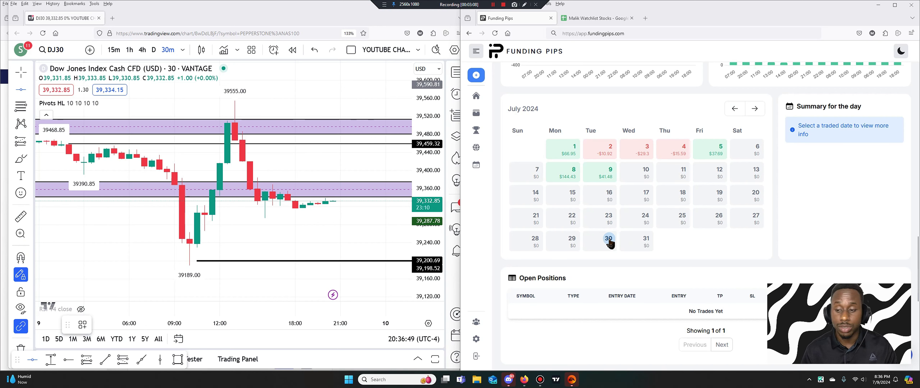
# Page the trading history to 'Showing 4 of 4' and review the July 9 DJI30 trades
pyautogui.scroll(-5, 610, 229)
pyautogui.scroll(-8, 609, 232)
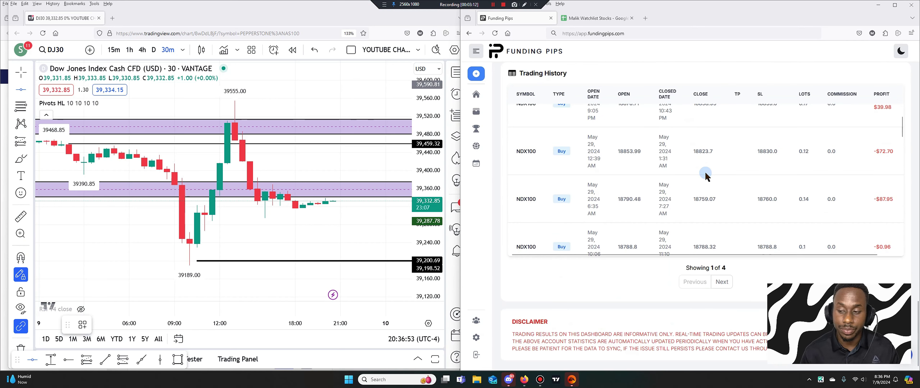
pyautogui.click(721, 282)
pyautogui.click(722, 282)
pyautogui.click(722, 282)
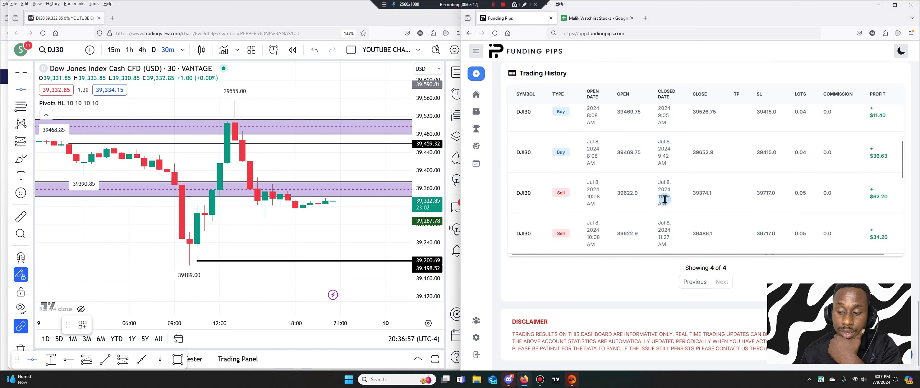
pyautogui.scroll(3, 664, 199)
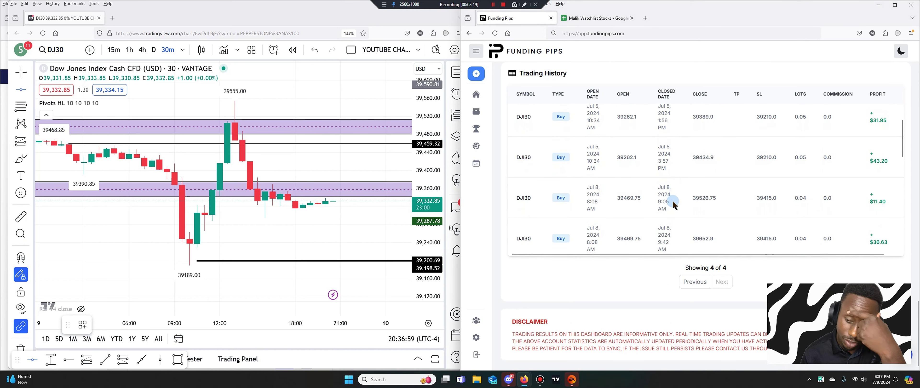
pyautogui.scroll(3, 673, 202)
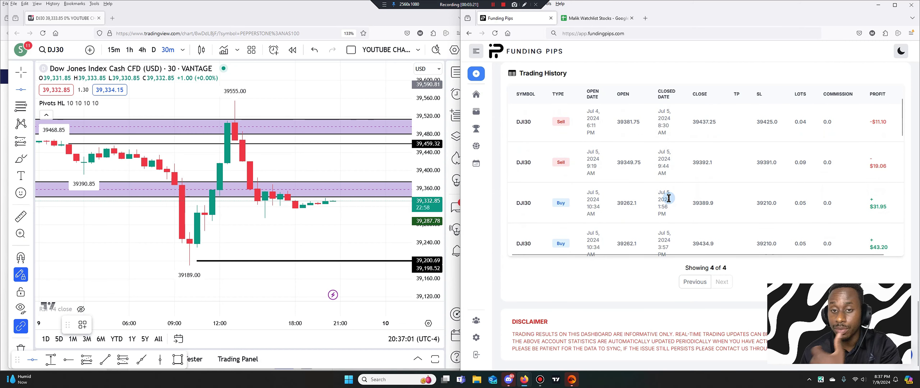
pyautogui.scroll(-8, 668, 199)
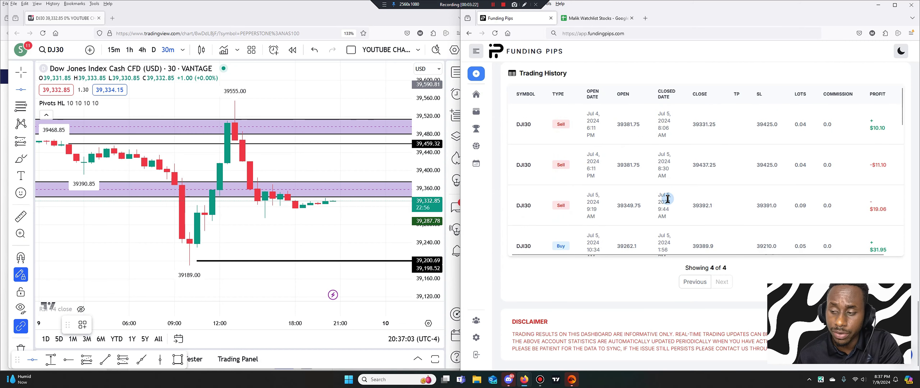
pyautogui.scroll(-3, 681, 200)
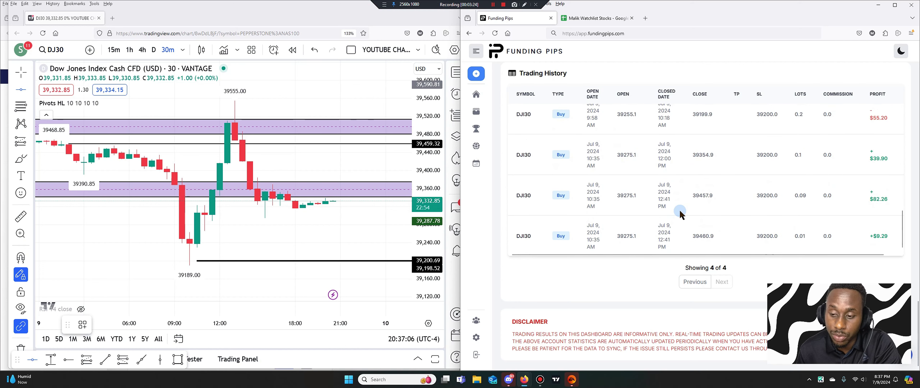
pyautogui.scroll(1, 681, 215)
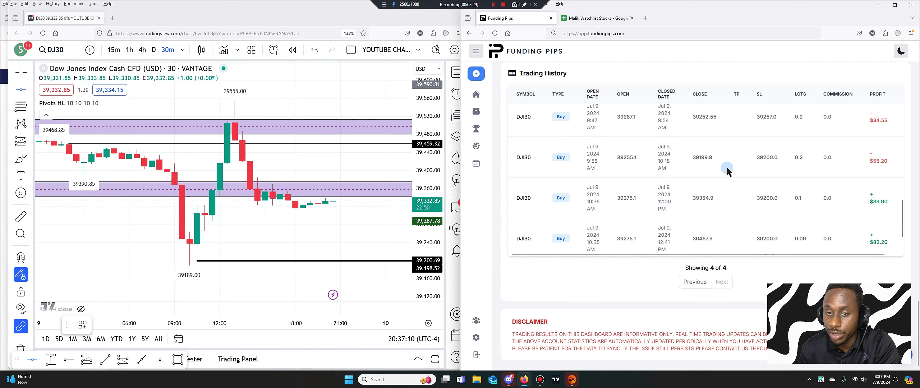
pyautogui.scroll(1, 727, 168)
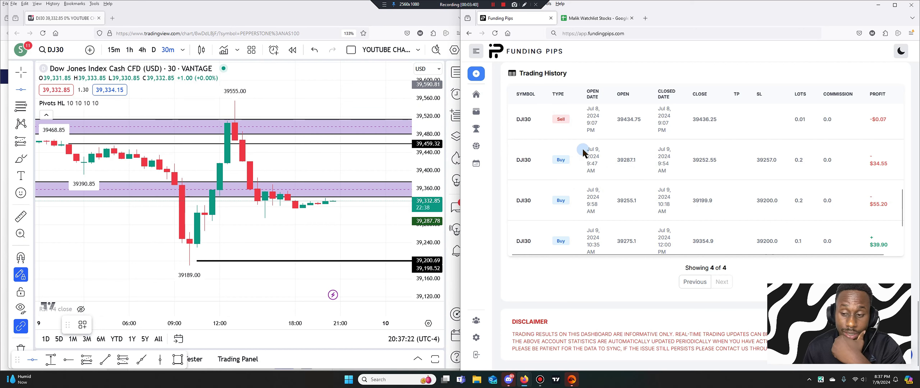
# Switch the DJ30 chart to 1-hour candles centered on the 9 July bars
pyautogui.press('1')
pyautogui.press('h')
pyautogui.press('Return')
pyautogui.click(229, 187)
pyautogui.moveTo(230, 188); pyautogui.dragTo(171, 211)
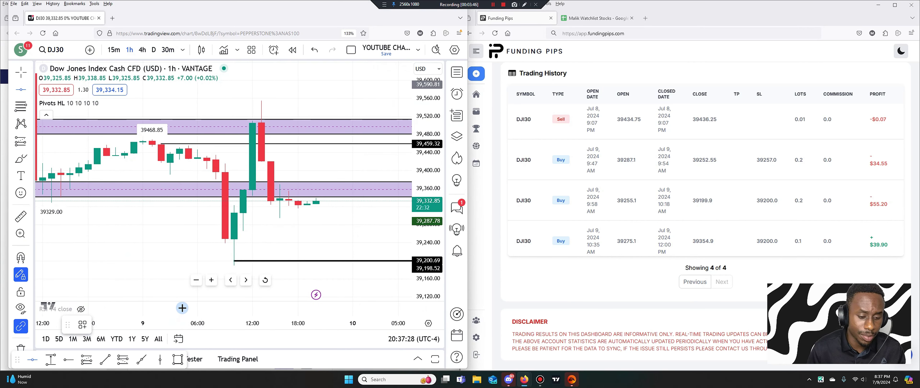
# Place a long position on the 9 July candles with a 39287 entry price
pyautogui.click(86, 360)
pyautogui.click(222, 232)
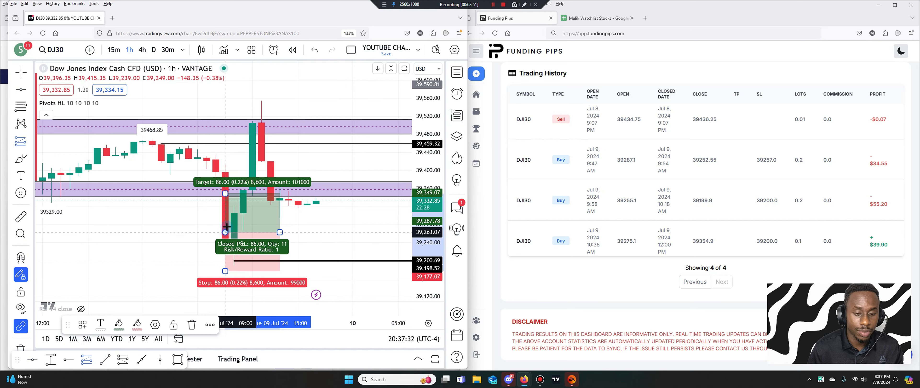
pyautogui.rightClick(251, 228)
pyautogui.click(272, 363)
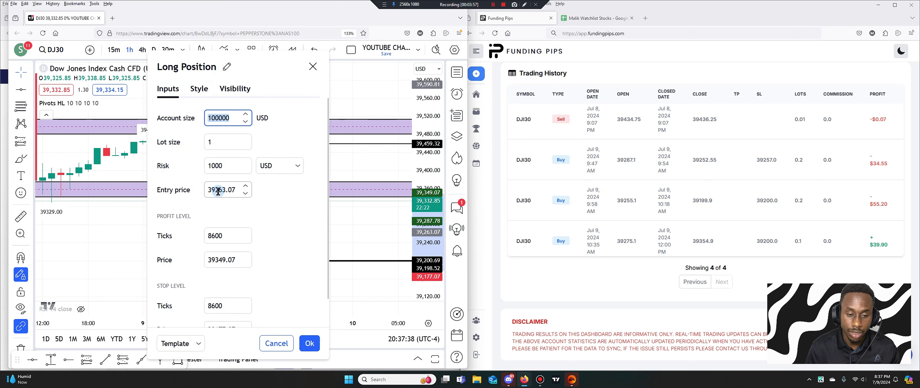
pyautogui.moveTo(218, 192); pyautogui.dragTo(292, 193)
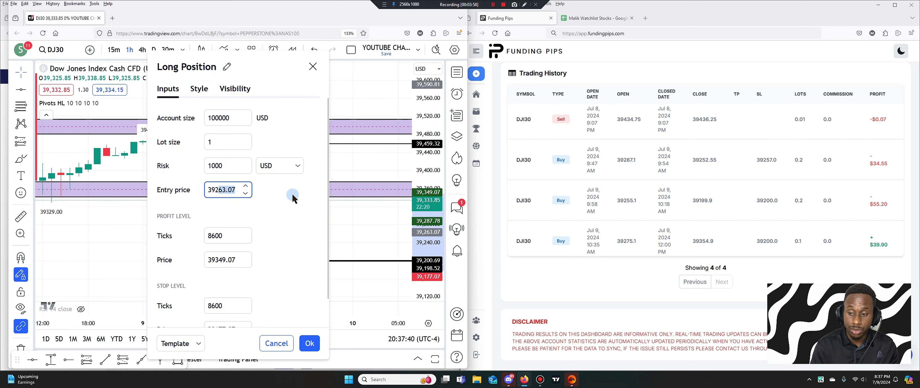
pyautogui.write('287')
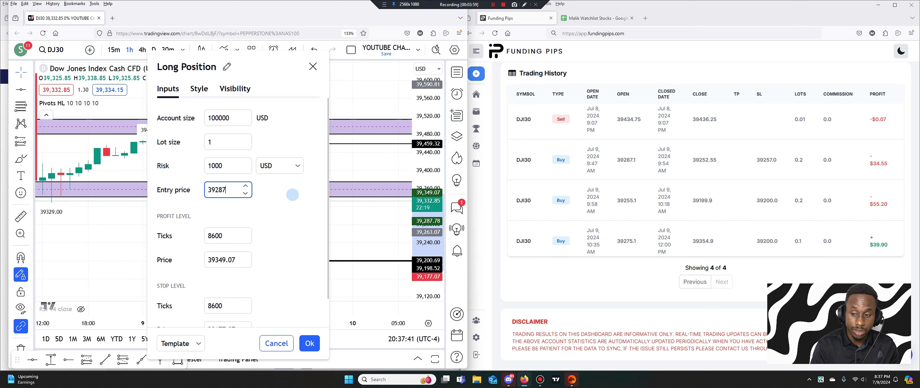
pyautogui.click(239, 225)
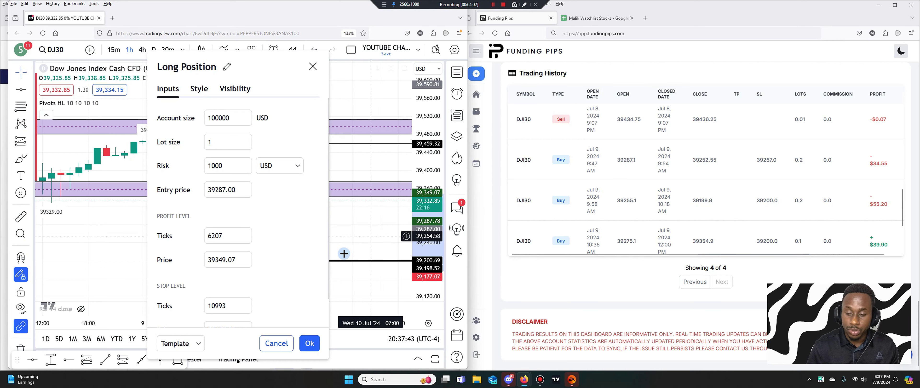
pyautogui.doubleClick(216, 259)
pyautogui.write('39252')
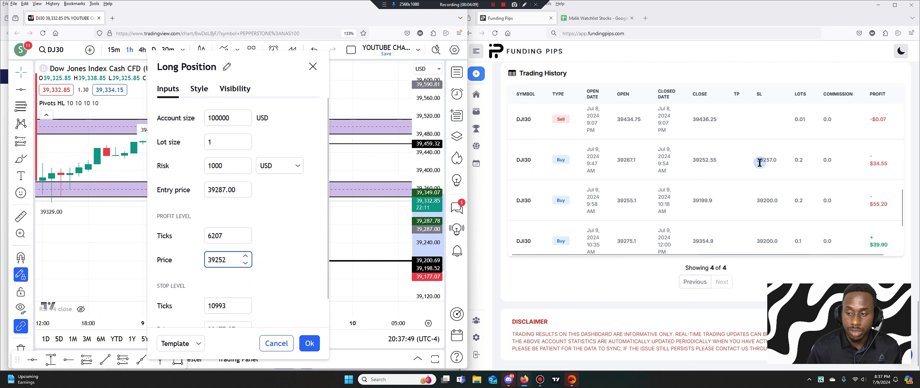
pyautogui.click(314, 346)
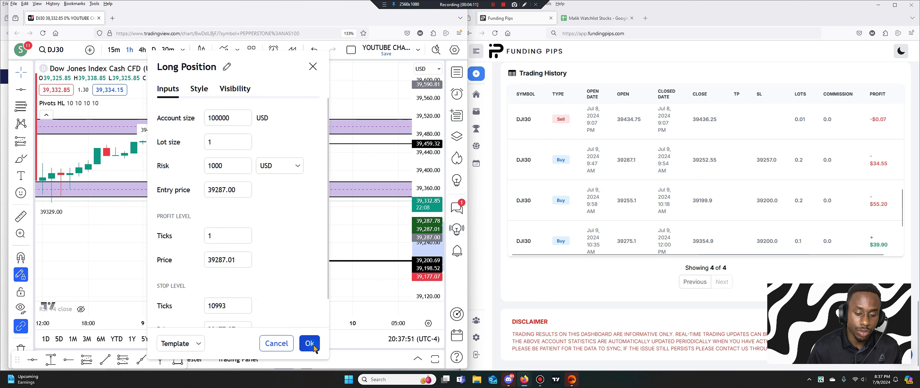
# Change the long position's target price to 39500
pyautogui.rightClick(246, 250)
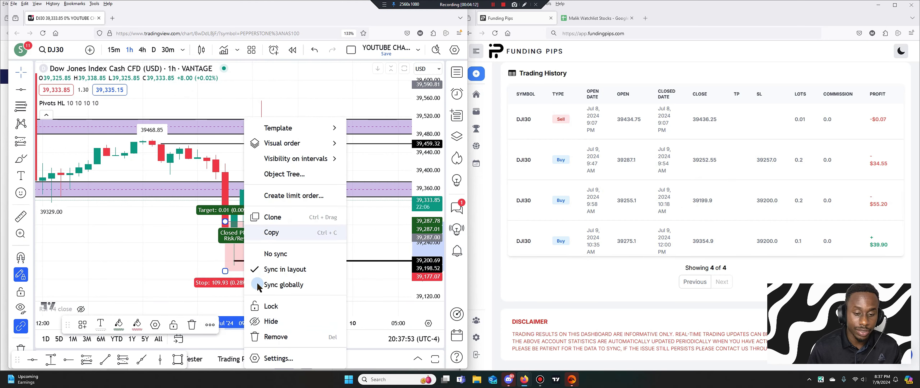
pyautogui.click(276, 358)
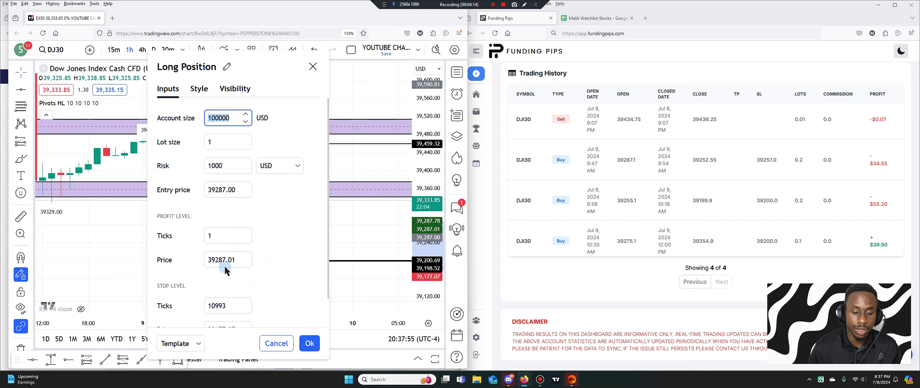
pyautogui.moveTo(237, 260); pyautogui.dragTo(213, 267)
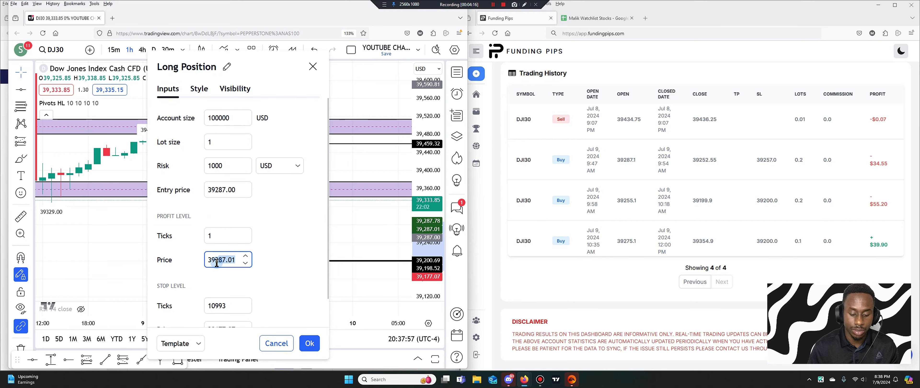
pyautogui.write('9500')
pyautogui.click(310, 345)
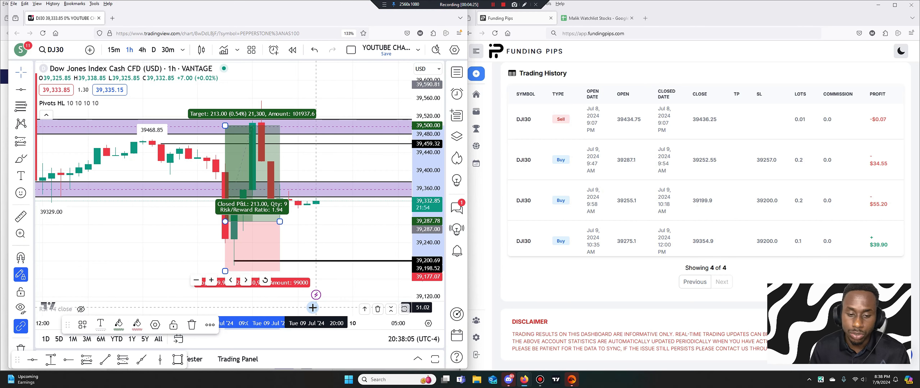
# Set the long position's stop price to 39252
pyautogui.rightClick(252, 239)
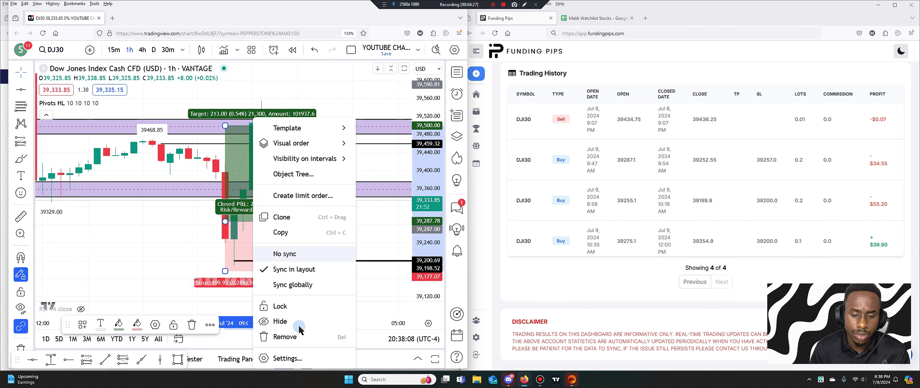
pyautogui.click(289, 359)
pyautogui.click(272, 280)
pyautogui.scroll(-1, 268, 283)
pyautogui.click(228, 300)
pyautogui.moveTo(216, 301); pyautogui.dragTo(314, 311)
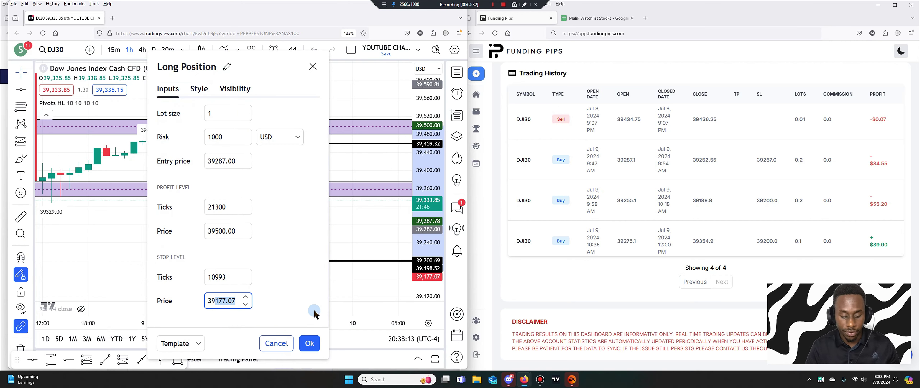
pyautogui.write('252')
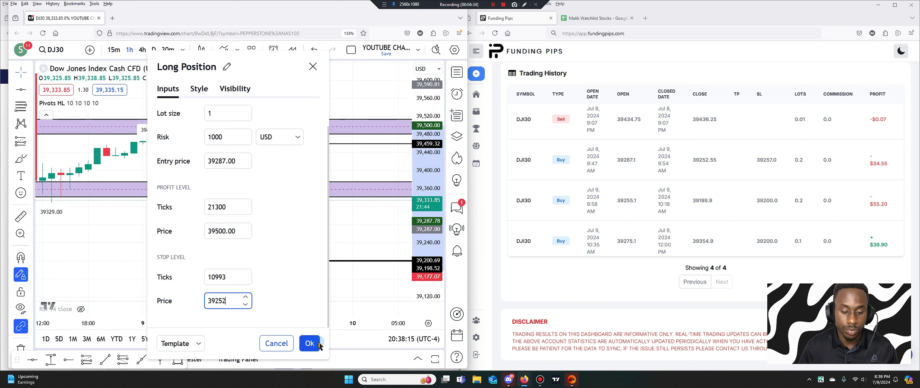
pyautogui.click(319, 345)
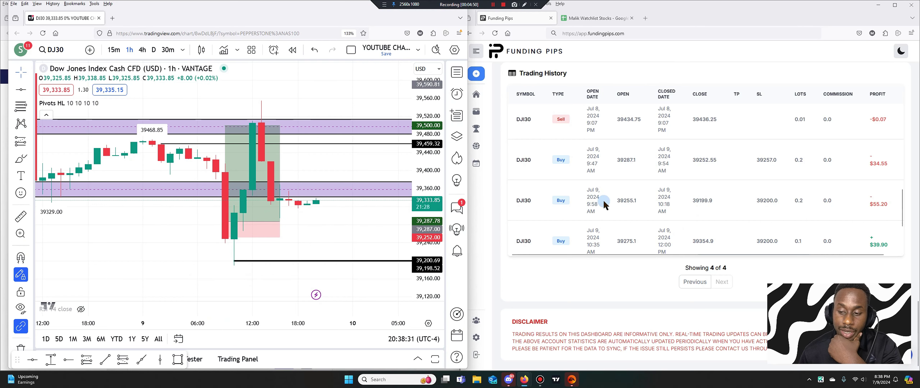
# Change the long position's entry to 39255, keep the 39500 target, and enter a 39199 stop
pyautogui.rightClick(277, 211)
pyautogui.click(296, 359)
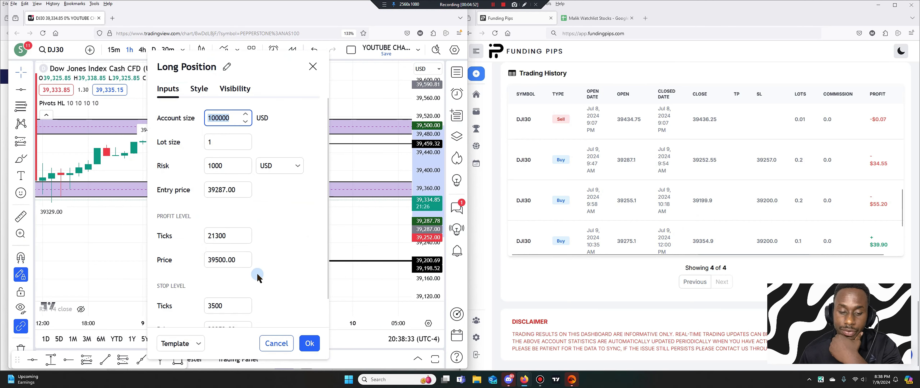
pyautogui.doubleClick(213, 190)
pyautogui.write('39255')
pyautogui.click(284, 258)
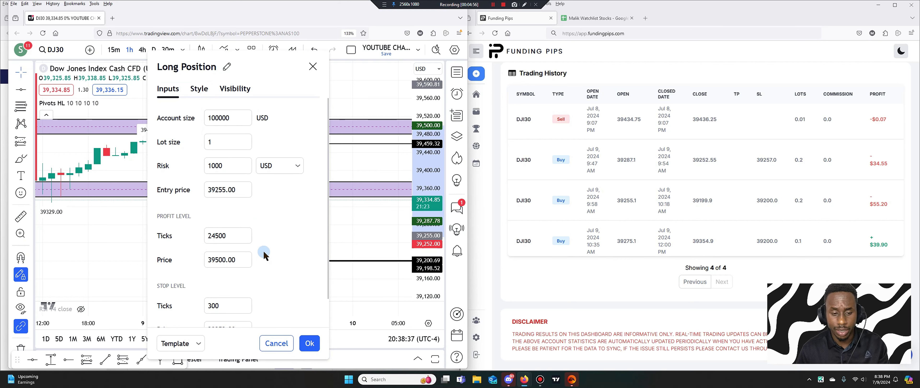
pyautogui.click(216, 262)
pyautogui.click(275, 265)
pyautogui.scroll(-1, 273, 288)
pyautogui.click(212, 301)
pyautogui.moveTo(211, 301); pyautogui.dragTo(278, 310)
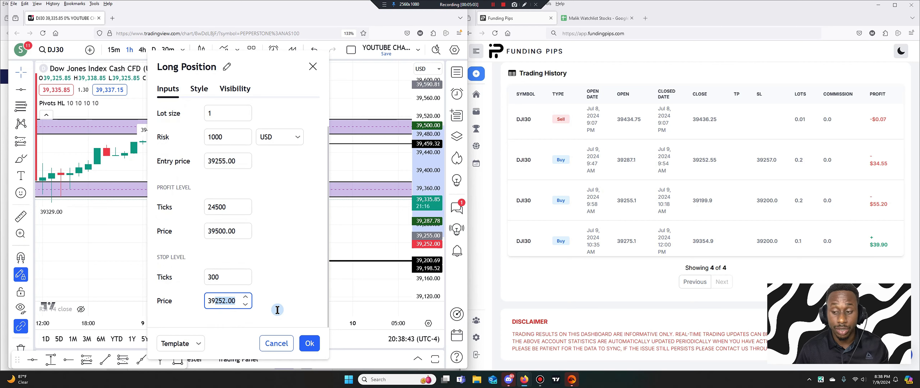
pyautogui.write('9199')
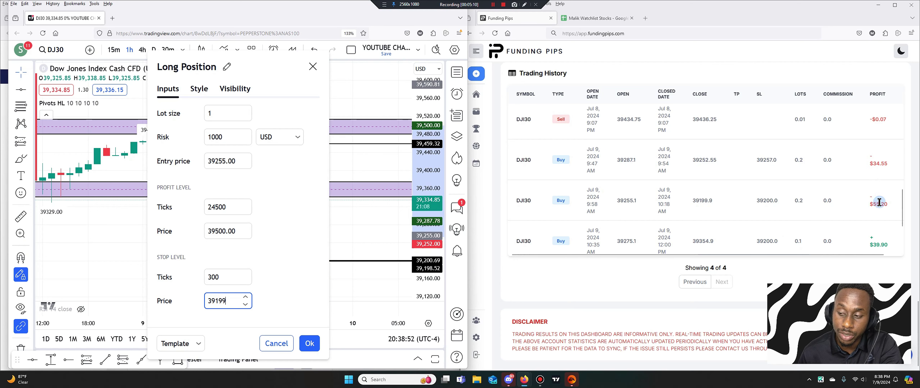
# Apply the settings and shift the position one bar later with a tighter 33.33-point stop
pyautogui.click(309, 344)
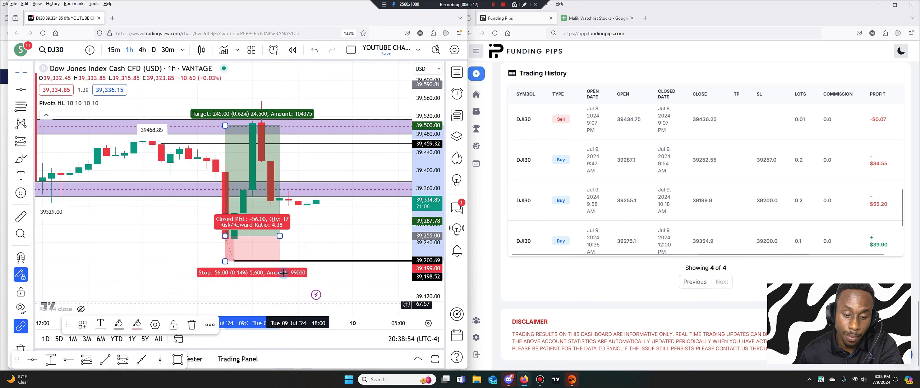
pyautogui.moveTo(222, 238); pyautogui.dragTo(237, 262)
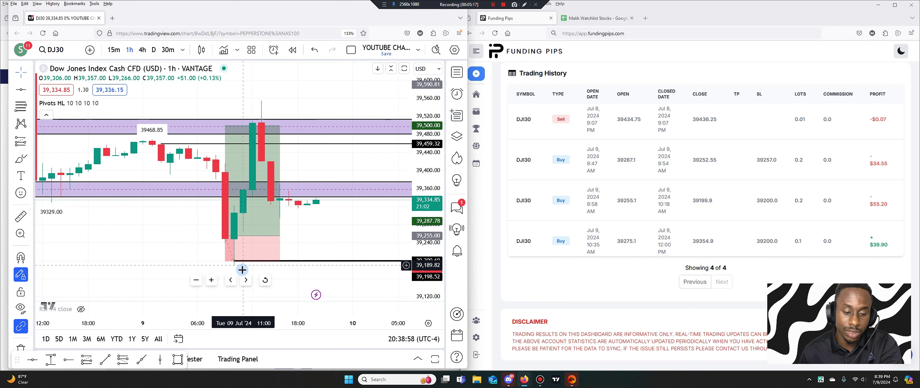
pyautogui.click(234, 258)
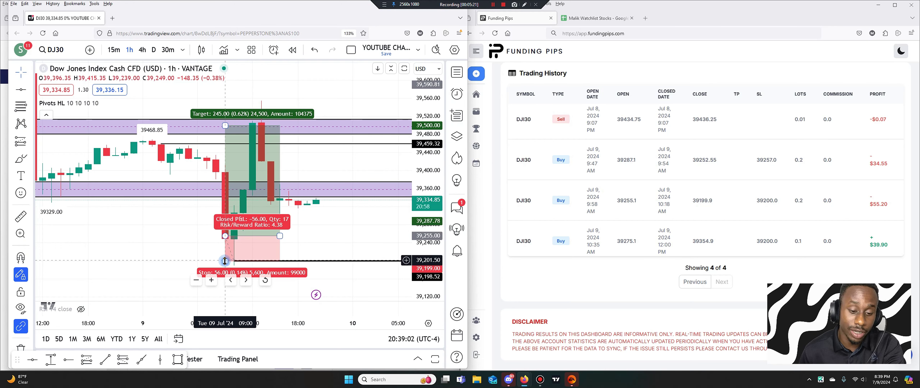
pyautogui.moveTo(238, 234); pyautogui.dragTo(248, 232)
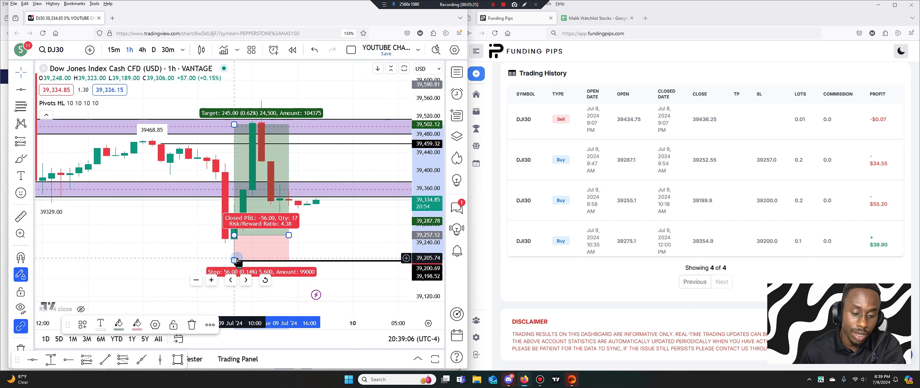
pyautogui.moveTo(236, 258)
pyautogui.mouseDown()
pyautogui.moveTo(246, 277)
pyautogui.moveTo(250, 252)
pyautogui.moveTo(275, 271)
pyautogui.moveTo(250, 272)
pyautogui.moveTo(245, 253)
pyautogui.mouseUp()
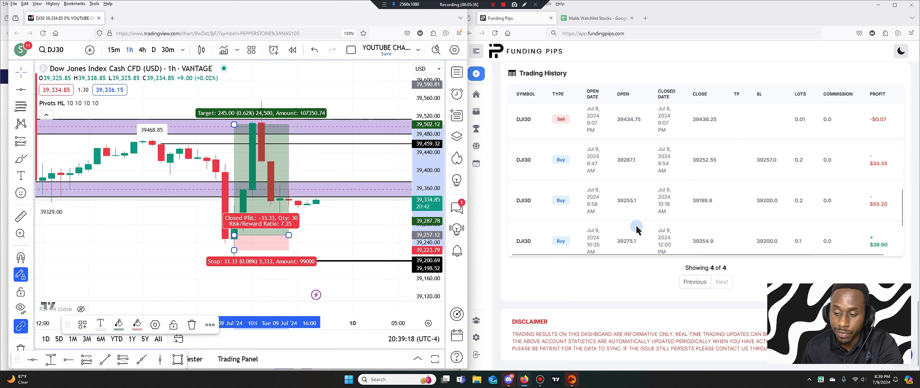
# Undo the position move and change the long position's entry to 39275
pyautogui.scroll(-1, 639, 227)
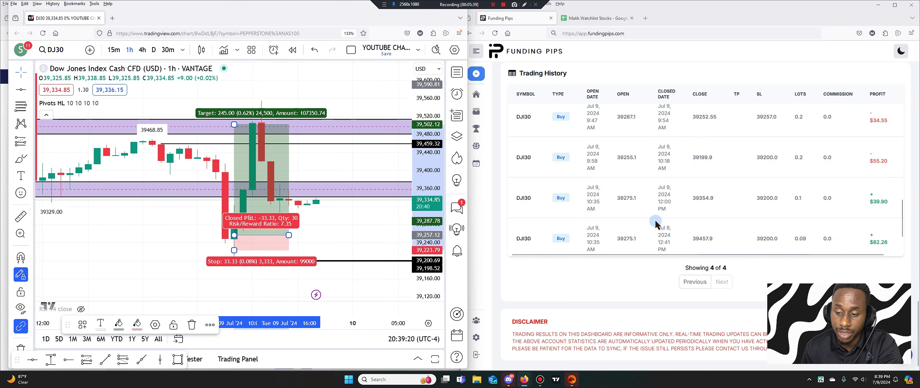
pyautogui.moveTo(275, 217); pyautogui.dragTo(348, 212)
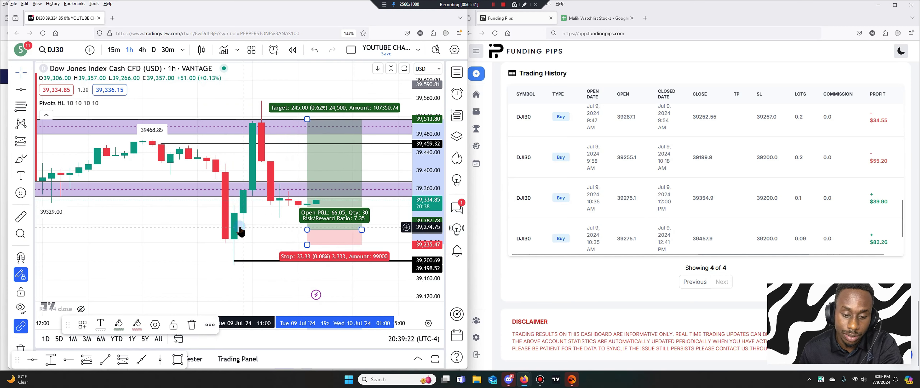
pyautogui.hotkey('ctrl', 'z')
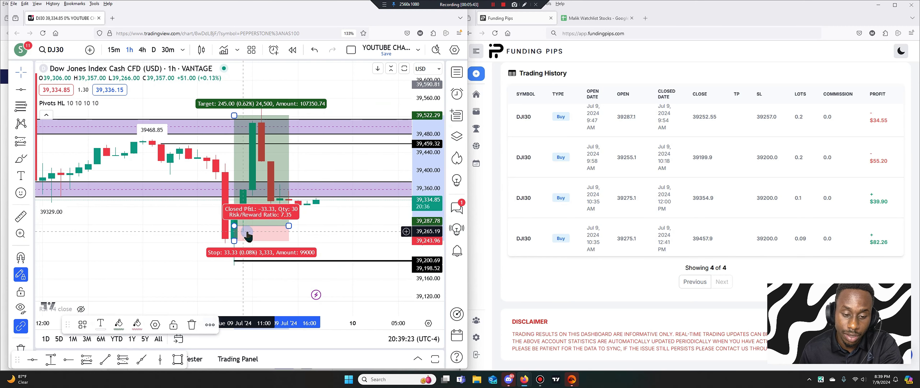
pyautogui.rightClick(248, 236)
pyautogui.click(283, 357)
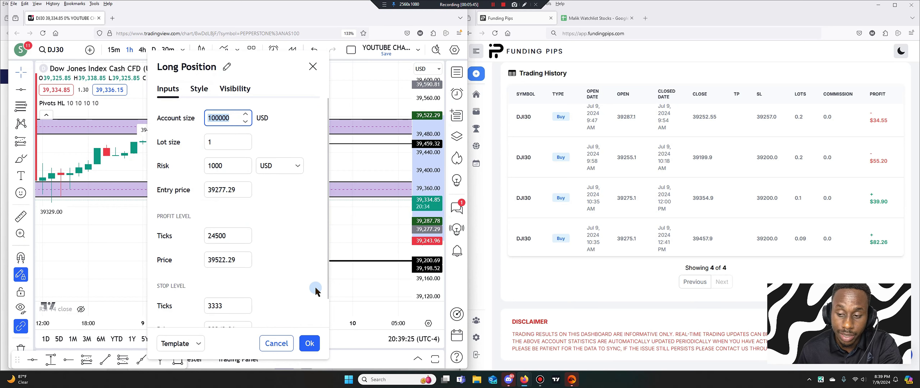
pyautogui.moveTo(223, 190); pyautogui.dragTo(284, 198)
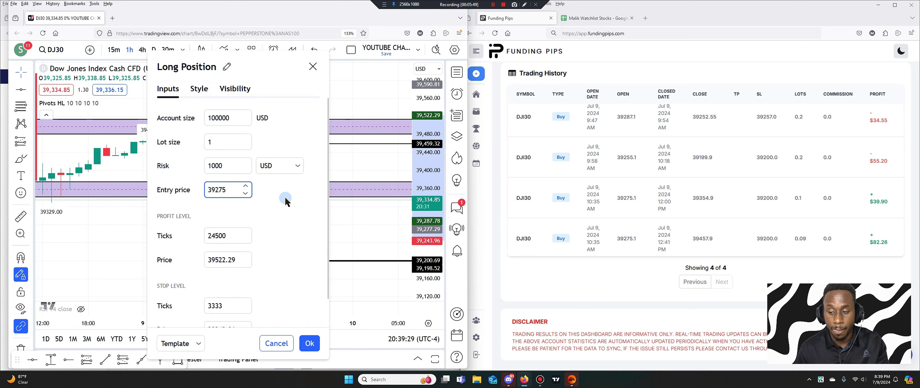
pyautogui.write('5')
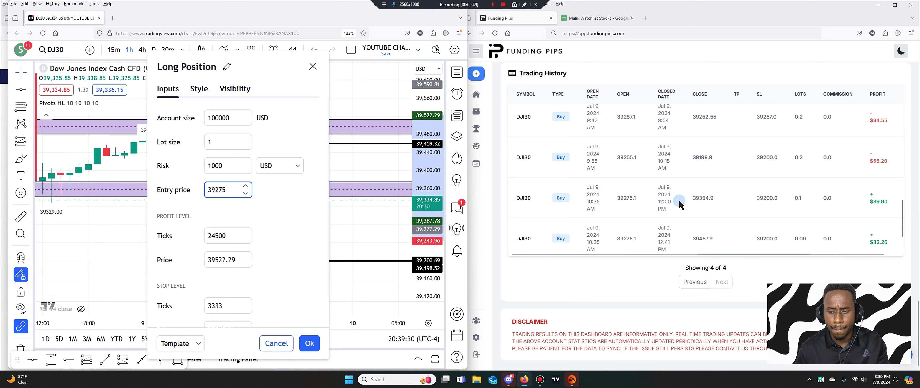
pyautogui.click(252, 220)
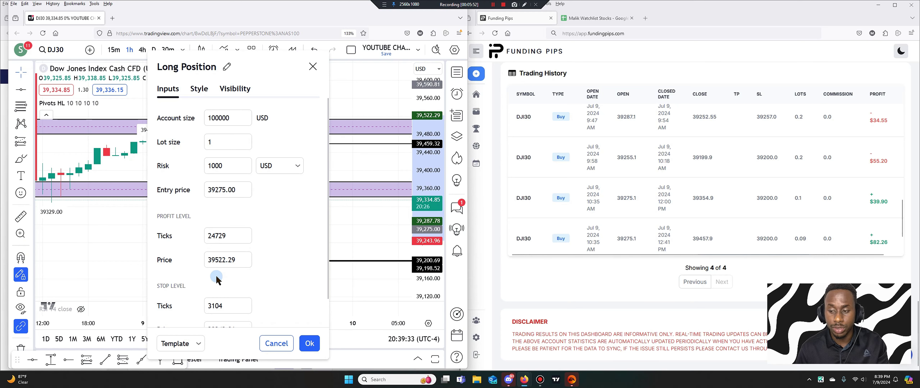
# Set the target to 39354 and the stop to 39200, and apply the settings
pyautogui.click(215, 260)
pyautogui.moveTo(215, 262); pyautogui.dragTo(315, 265)
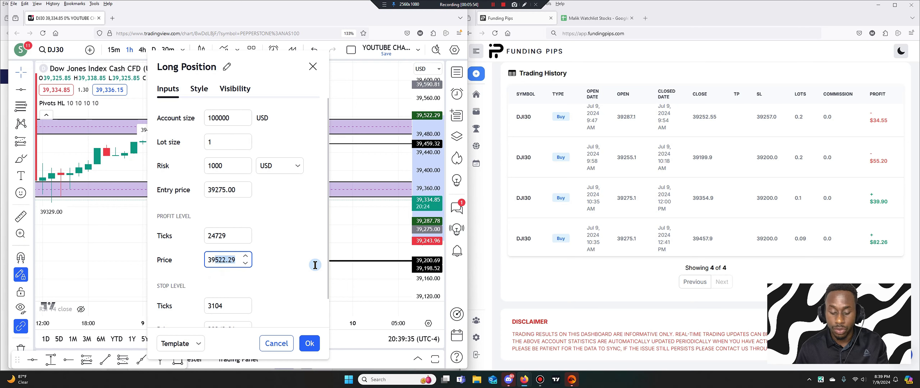
pyautogui.write('39354')
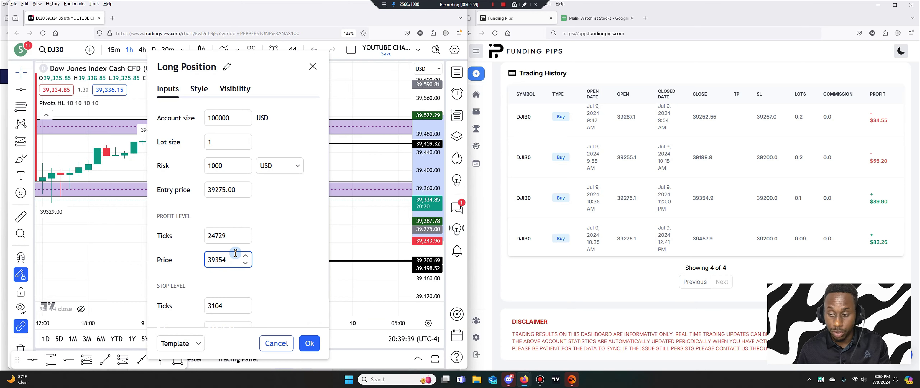
pyautogui.click(273, 284)
pyautogui.scroll(-1, 207, 331)
pyautogui.moveTo(219, 301); pyautogui.dragTo(321, 307)
pyautogui.write('00')
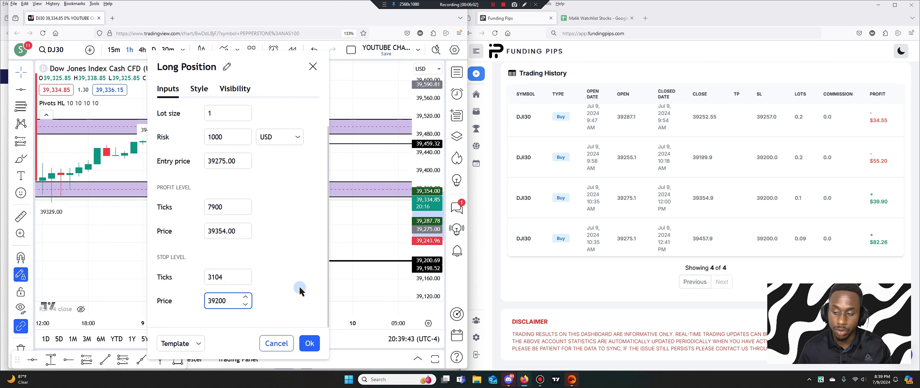
pyautogui.click(299, 288)
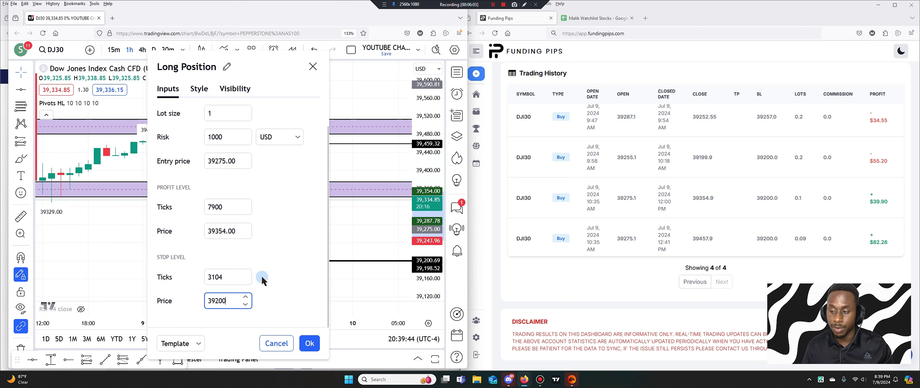
pyautogui.click(309, 344)
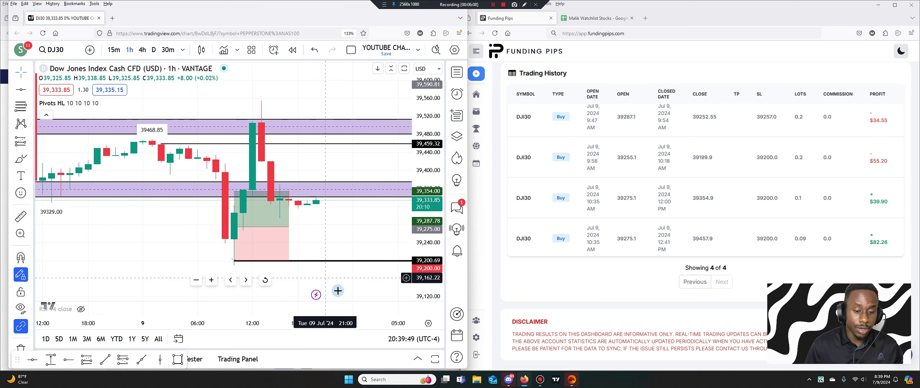
# Delete the old horizontal line at 39,198.52
pyautogui.click(378, 262)
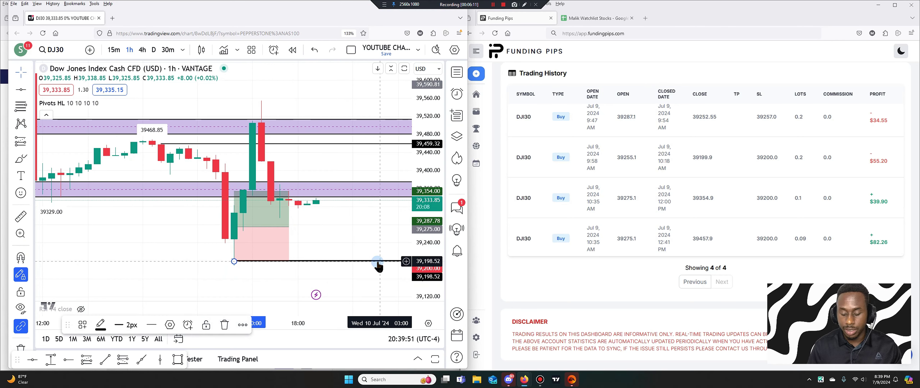
pyautogui.moveTo(378, 265); pyautogui.dragTo(331, 259)
pyautogui.press('Delete')
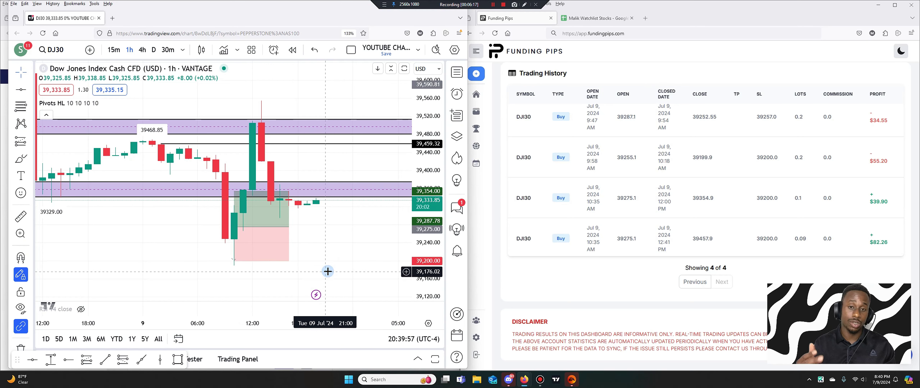
# Show the trade on 15-minute candles with the Jul 9 morning bars in view
pyautogui.click(613, 238)
pyautogui.click(113, 50)
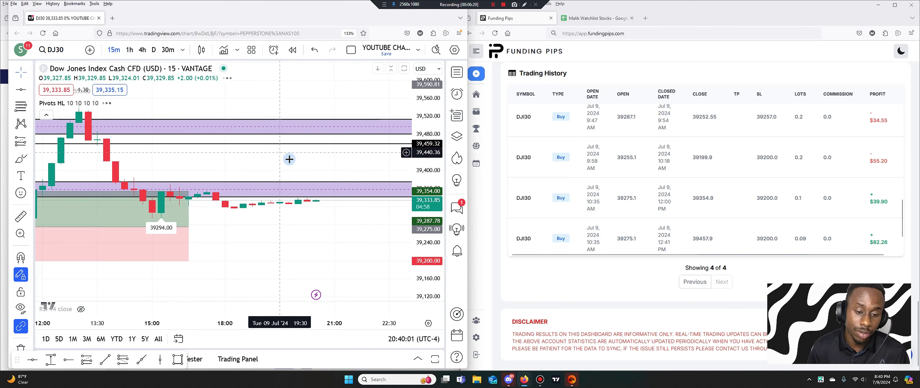
pyautogui.moveTo(243, 248); pyautogui.dragTo(381, 242)
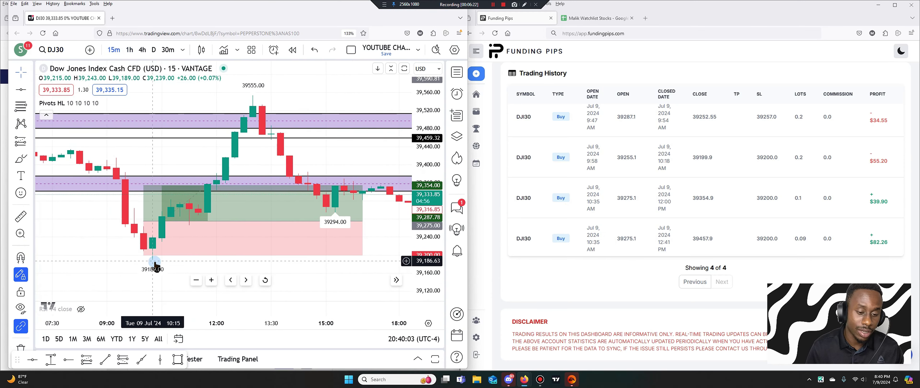
pyautogui.click(154, 248)
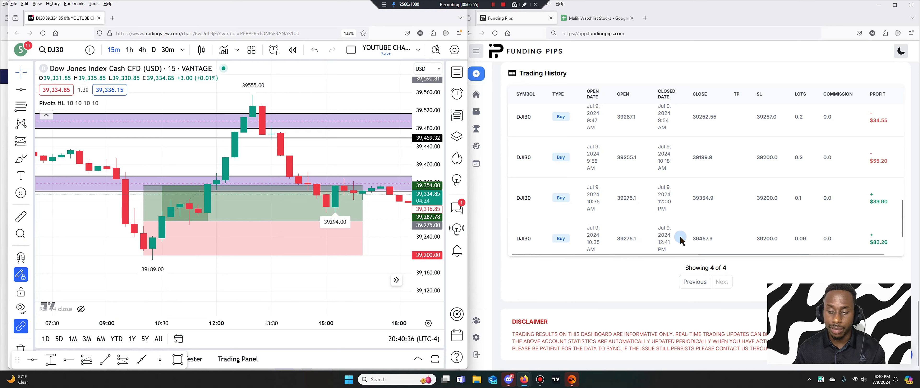
# Raise the take-profit to exactly 39457, giving closed P&L 182.00 and a 2.43 risk/reward
pyautogui.scroll(-1, 695, 233)
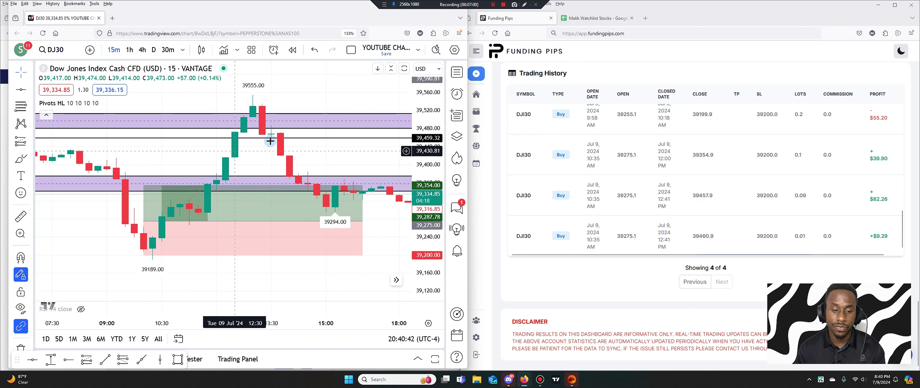
pyautogui.moveTo(144, 185)
pyautogui.moveTo(144, 185); pyautogui.dragTo(144, 146)
pyautogui.rightClick(208, 206)
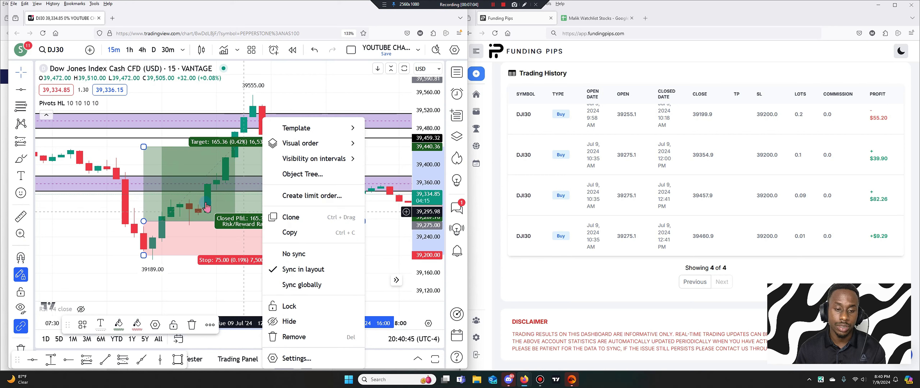
pyautogui.click(296, 358)
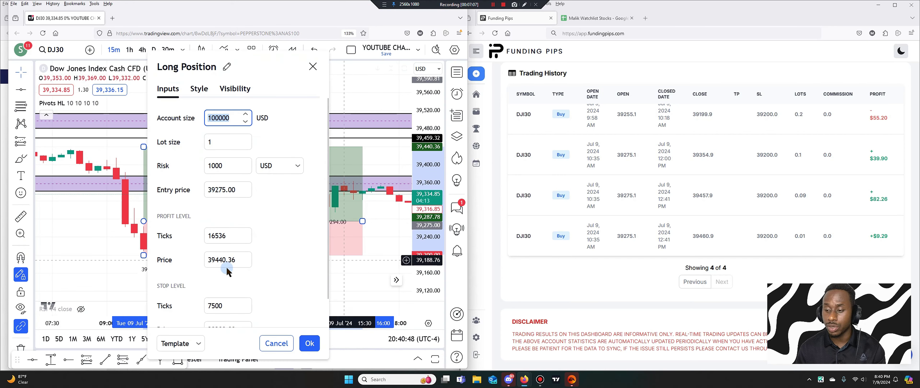
pyautogui.doubleClick(221, 259)
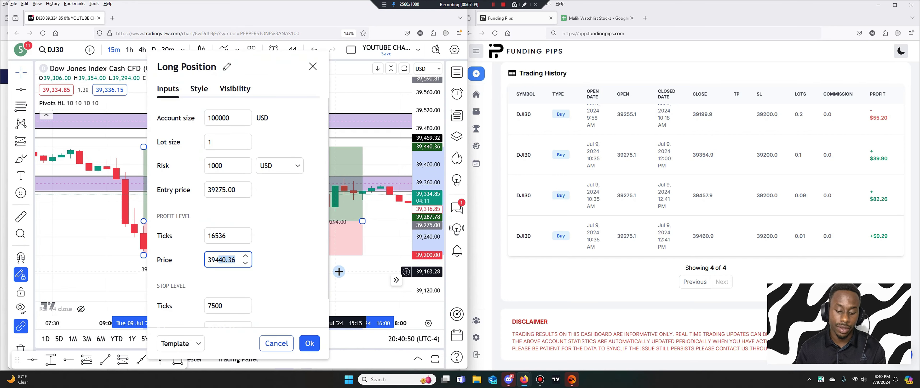
pyautogui.write('39457')
pyautogui.click(309, 344)
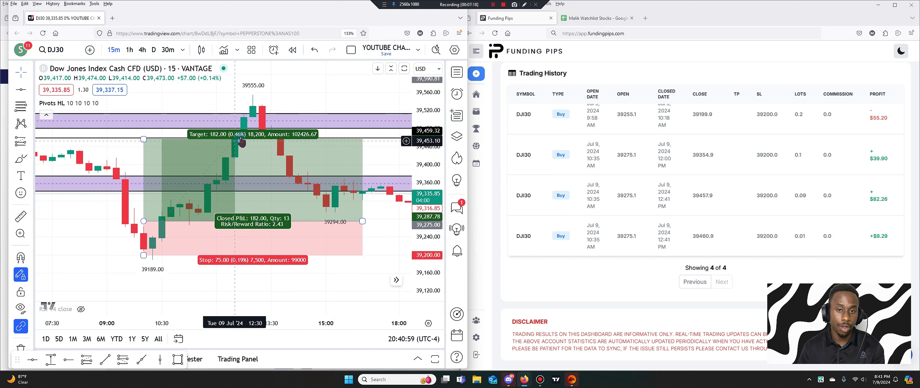
pyautogui.click(255, 100)
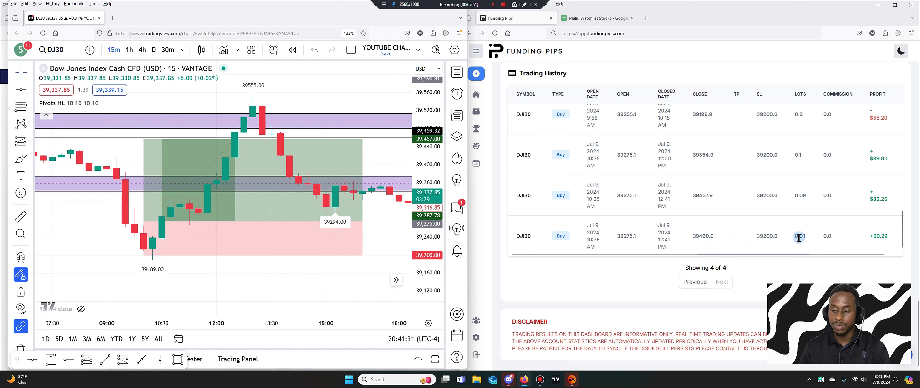
# Change the long position's take-profit price to 39460 for a 185-point target
pyautogui.click(272, 150)
pyautogui.rightClick(269, 143)
pyautogui.click(309, 359)
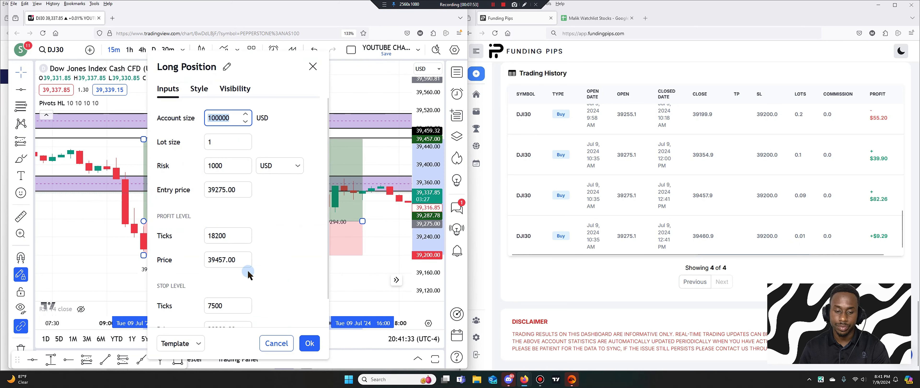
pyautogui.click(219, 259)
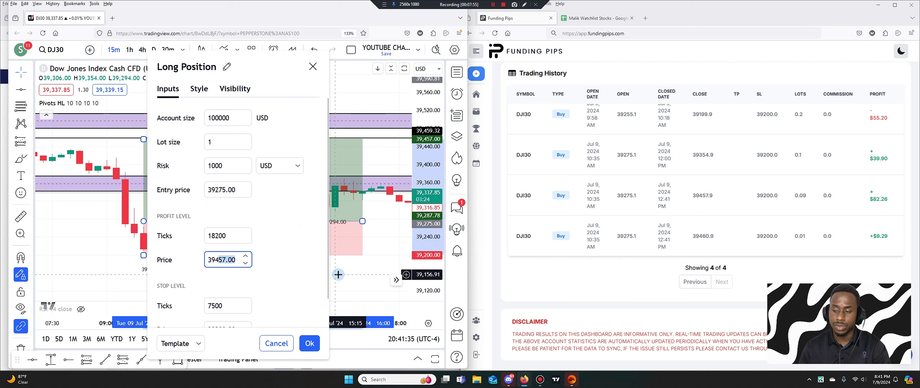
pyautogui.hotkey('ctrl', 'a')
pyautogui.write('39460')
pyautogui.click(310, 343)
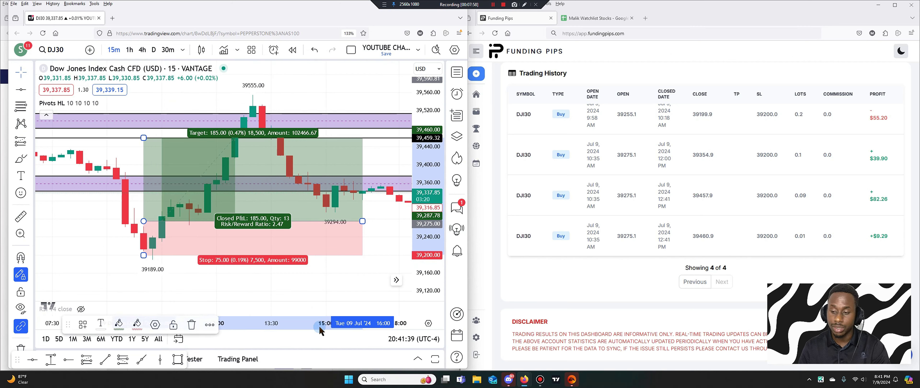
# Bring up the watchlist stocks spreadsheet in the right-hand browser window
pyautogui.click(766, 213)
pyautogui.click(661, 234)
pyautogui.click(825, 201)
# Switch to the Google Sheets watchlist tab showing the 7/8/2024 entry
pyautogui.click(820, 192)
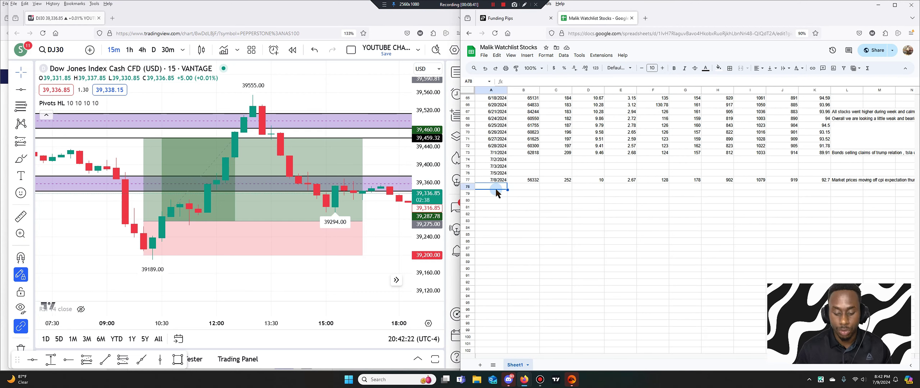
# Enter the date 7/9/2024 in A78, fixing a typo along the way
pyautogui.write('7/9/2024')
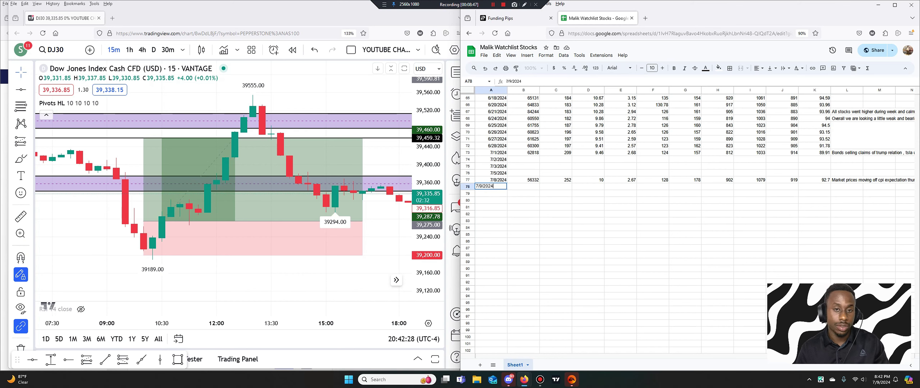
# Load the BTC chart in TradingView and select B78 for Bitcoin's closing price
pyautogui.click(54, 53)
pyautogui.write('BTC')
pyautogui.press('Escape')
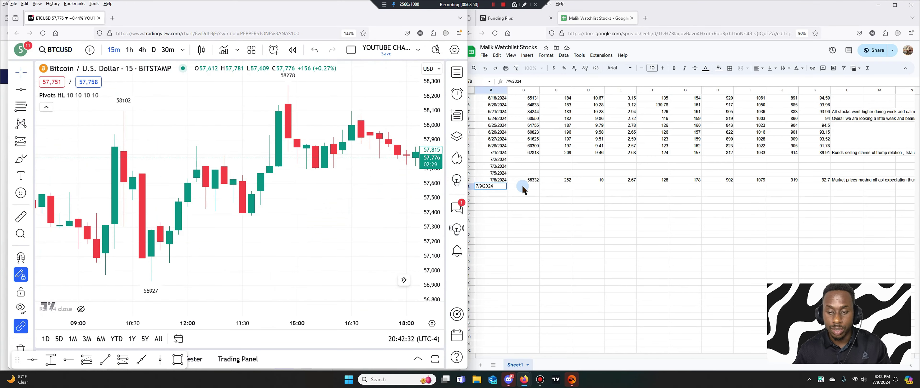
pyautogui.click(523, 187)
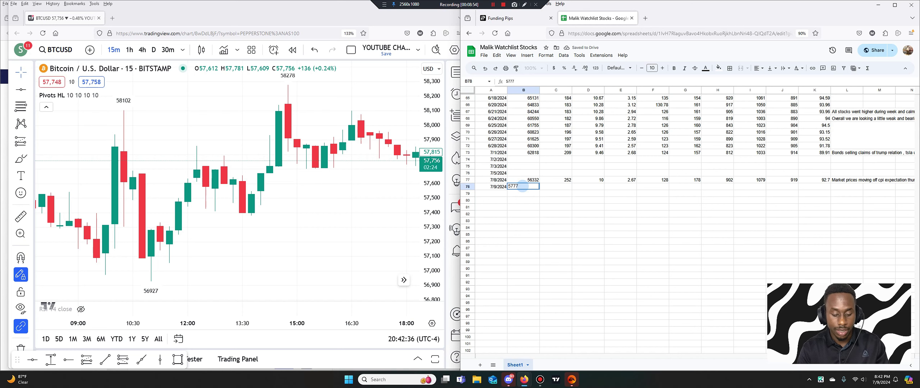
# Commit Bitcoin's 57776, load TSLA and enter Tesla's close of 263 in C78
pyautogui.press('Tab')
pyautogui.click(56, 50)
pyautogui.write('TSLA')
pyautogui.press('Return')
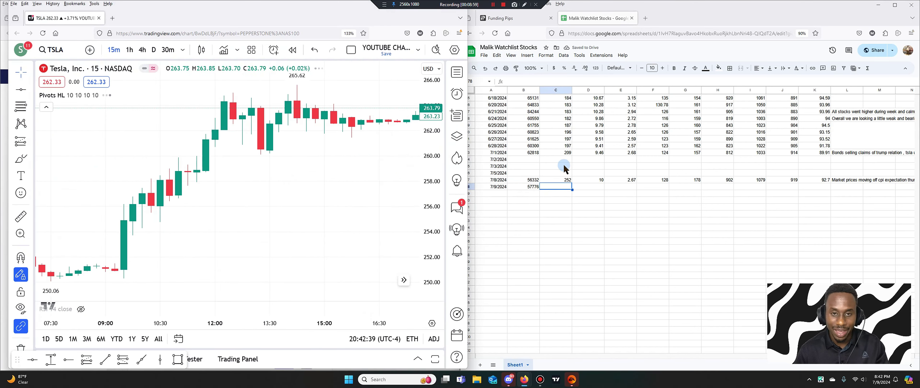
pyautogui.click(554, 188)
pyautogui.write('263')
# Switch the Tesla chart to daily candles to check the 263 close, then commit it
pyautogui.click(288, 220)
pyautogui.scroll(-3, 288, 218)
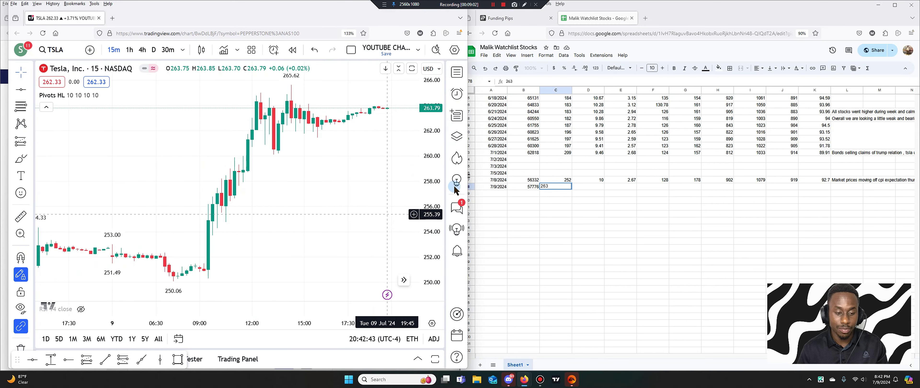
pyautogui.scroll(-4, 307, 204)
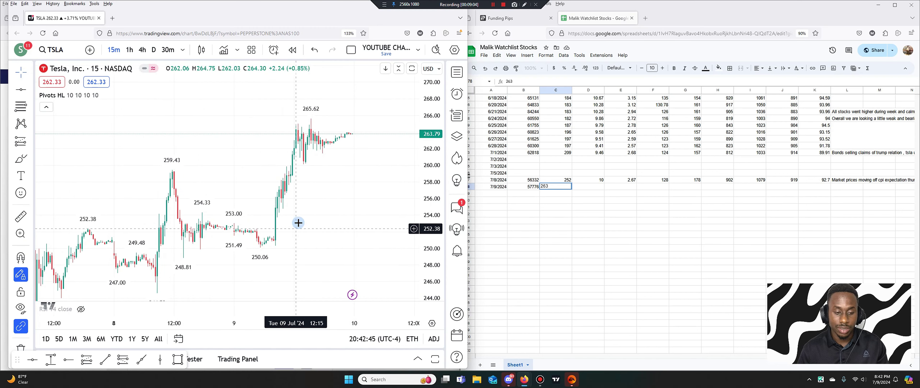
pyautogui.moveTo(307, 202); pyautogui.dragTo(366, 113)
pyautogui.click(154, 50)
pyautogui.moveTo(432, 164); pyautogui.dragTo(431, 199)
pyautogui.scroll(4, 343, 164)
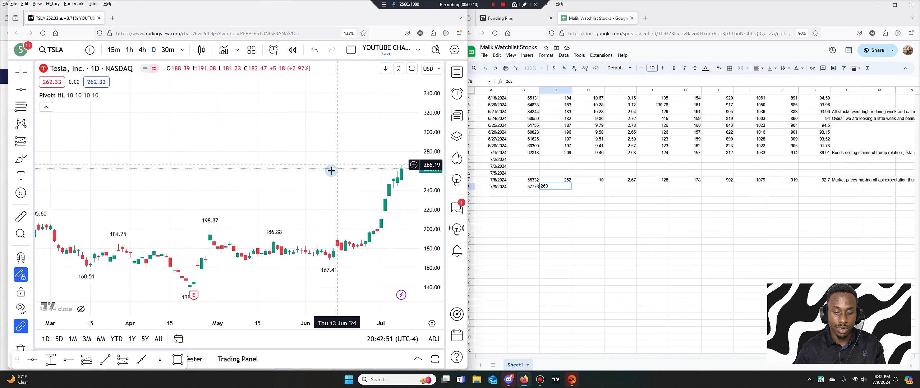
pyautogui.moveTo(331, 171); pyautogui.dragTo(285, 115)
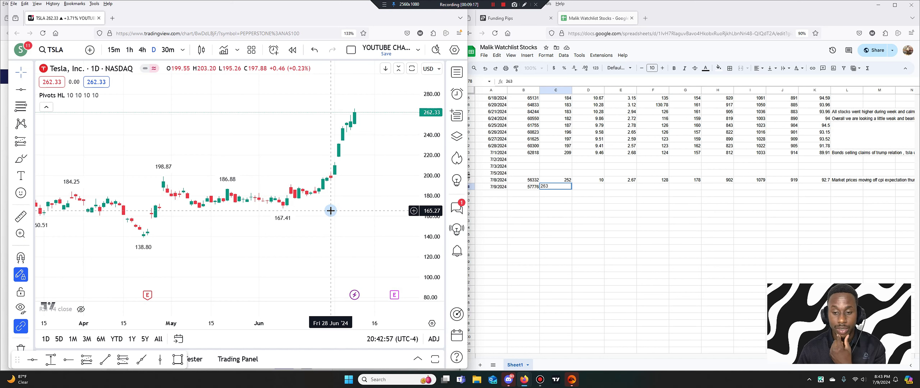
pyautogui.click(588, 186)
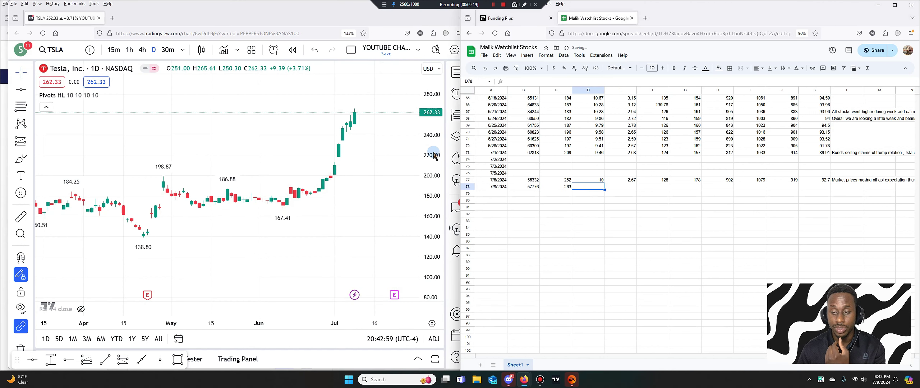
# Look up IMMR and BITF, entering 9.96 in D78 and 2.48 in E78
pyautogui.click(54, 48)
pyautogui.write('IMMR')
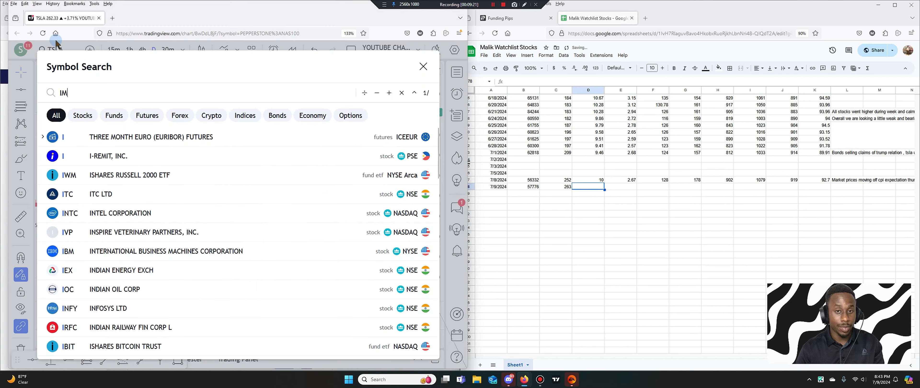
pyautogui.press('Return')
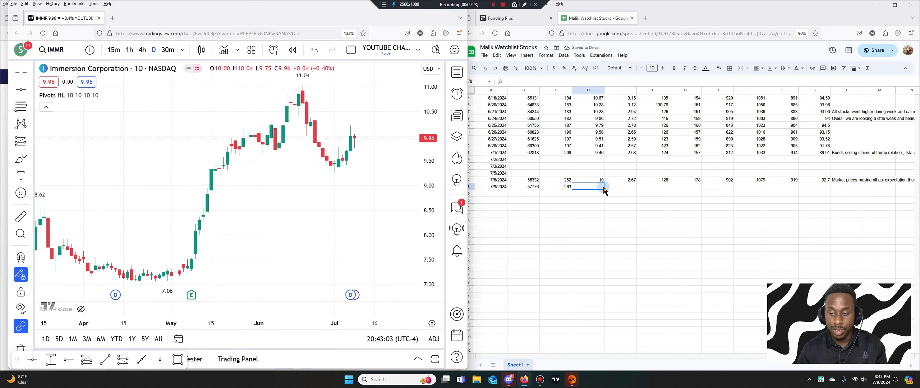
pyautogui.click(601, 189)
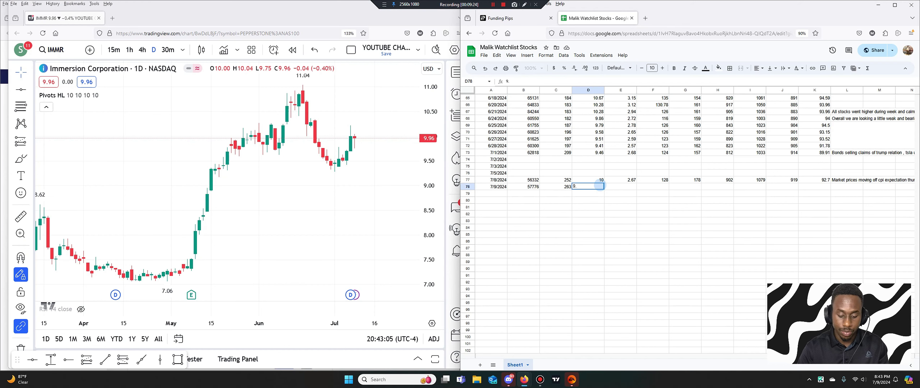
pyautogui.press('Tab')
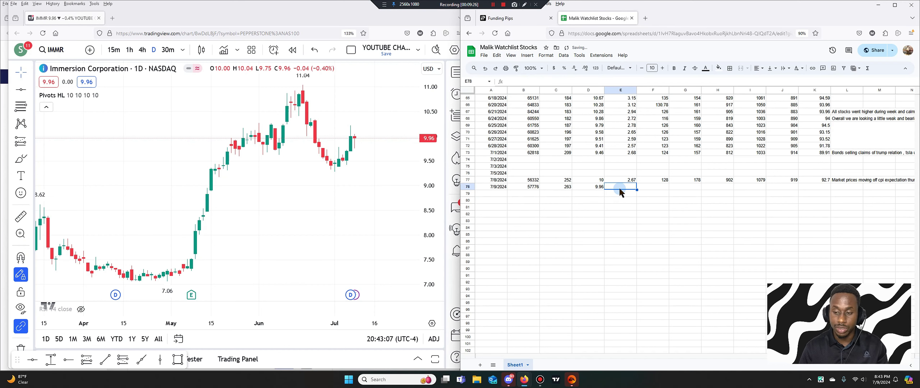
pyautogui.click(59, 48)
pyautogui.write('BITF')
pyautogui.press('Return')
pyautogui.click(621, 191)
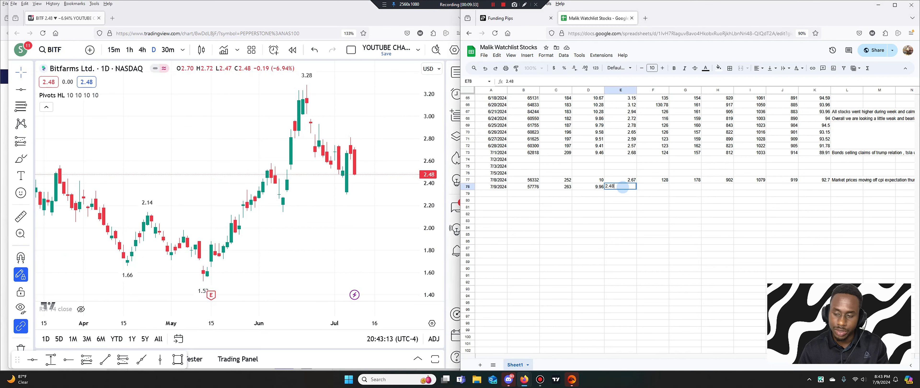
pyautogui.write('2.48')
pyautogui.click(667, 188)
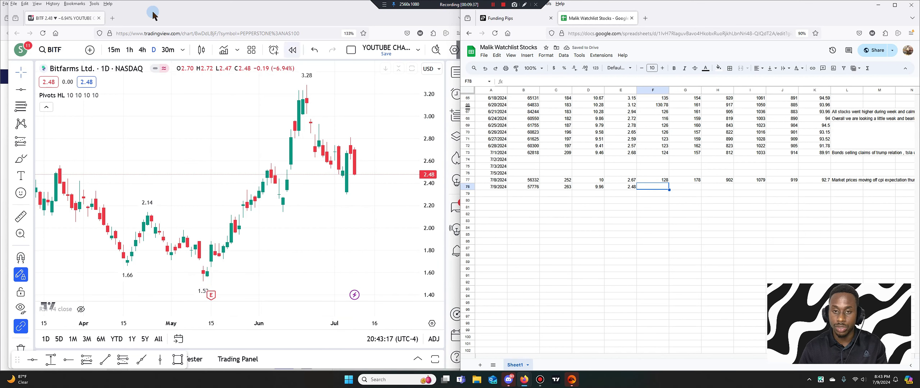
# Load NVDA and enter 131 in F78, also pulling up Apple's chart
pyautogui.click(62, 60)
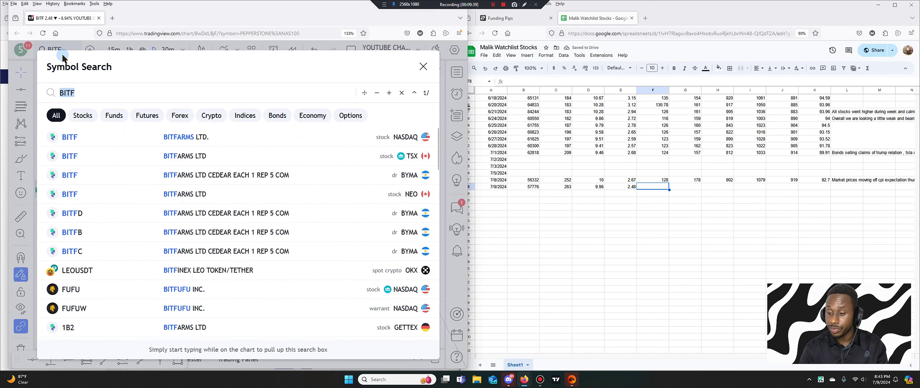
pyautogui.write('NVDA')
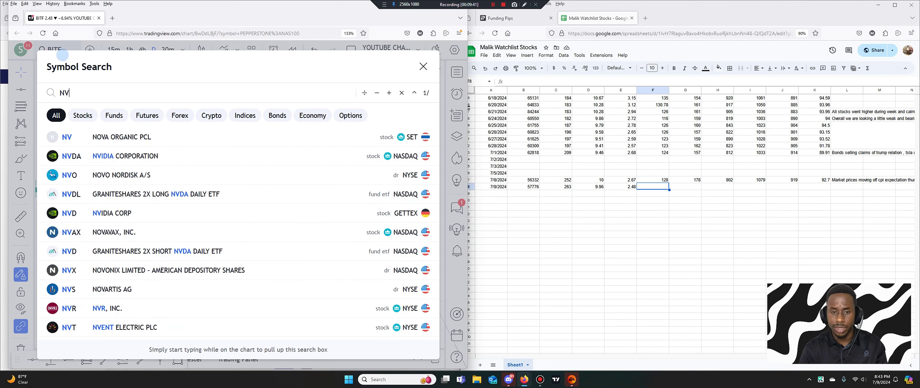
pyautogui.press('Return')
pyautogui.write('13')
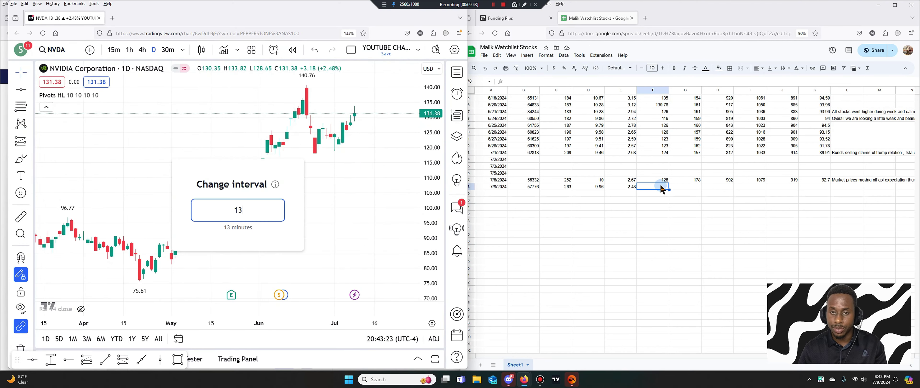
pyautogui.click(662, 188)
pyautogui.write('131')
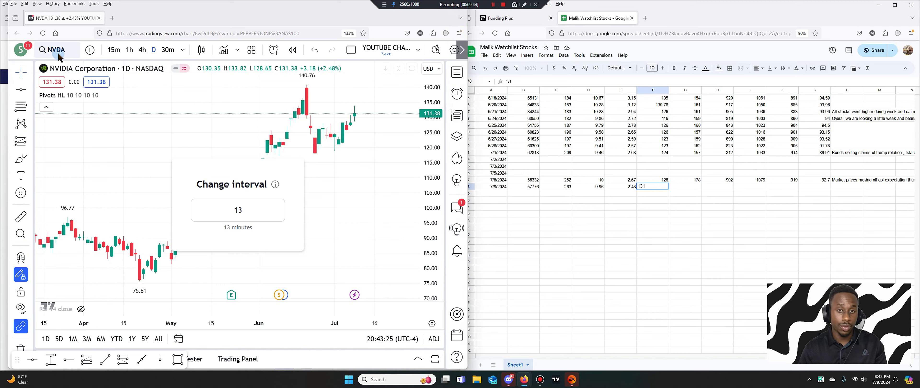
pyautogui.click(59, 54)
pyautogui.write('APPL')
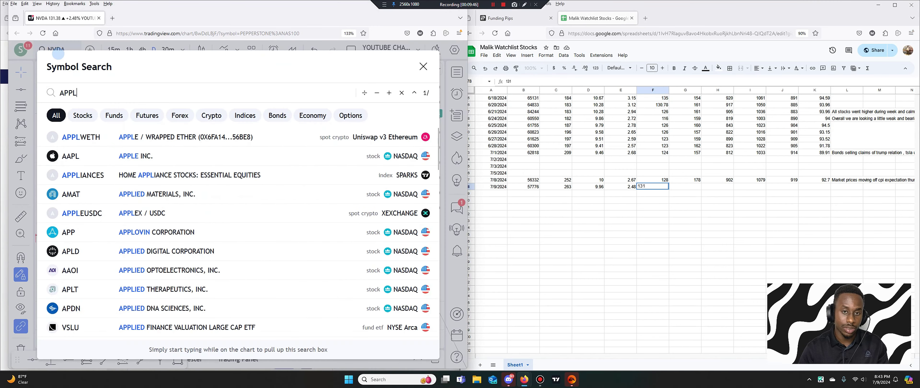
pyautogui.click(169, 149)
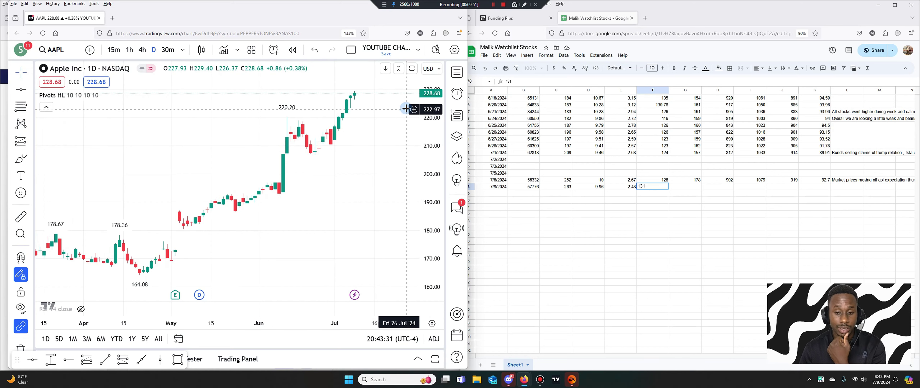
pyautogui.press('Tab')
# Look up AMD and SMCI, entering 177 in G78 and 895 in H78
pyautogui.click(55, 49)
pyautogui.write('AMD')
pyautogui.press('Return')
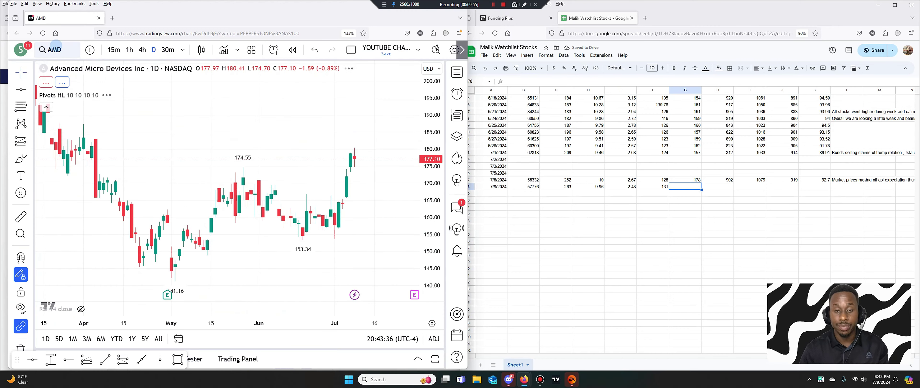
pyautogui.click(683, 187)
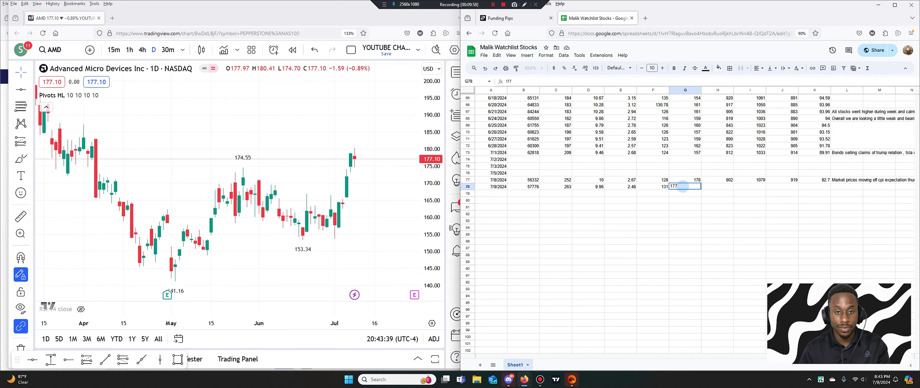
pyautogui.press('Tab')
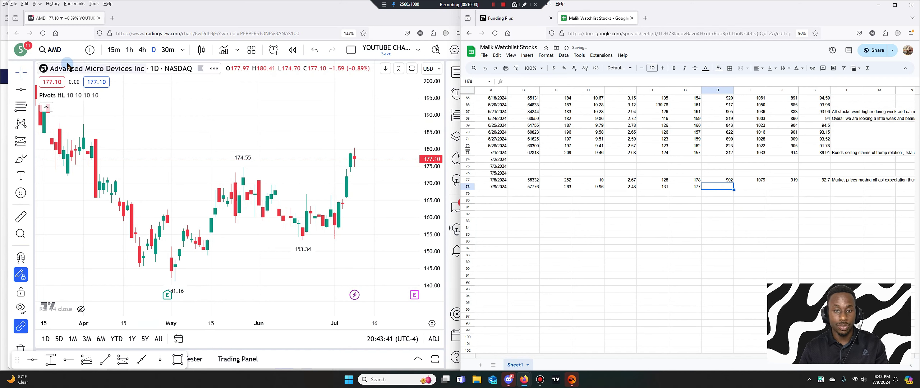
pyautogui.click(68, 56)
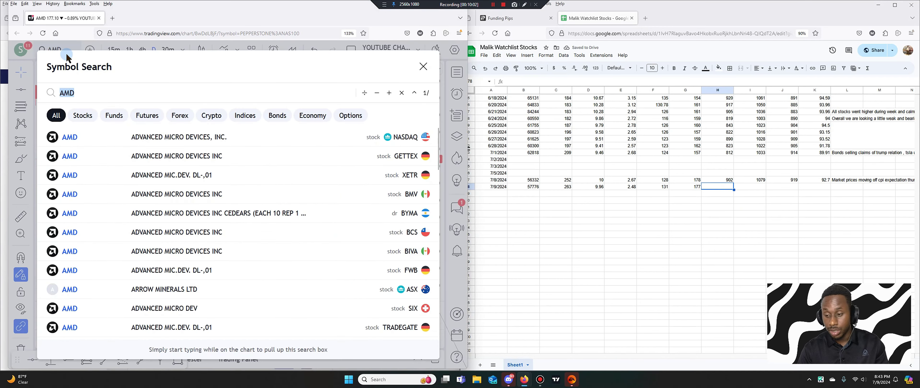
pyautogui.write('SMCI')
pyautogui.press('Return')
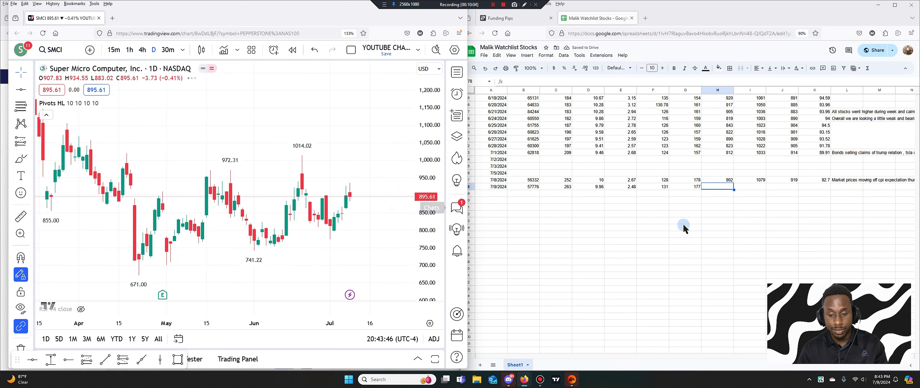
pyautogui.click(715, 190)
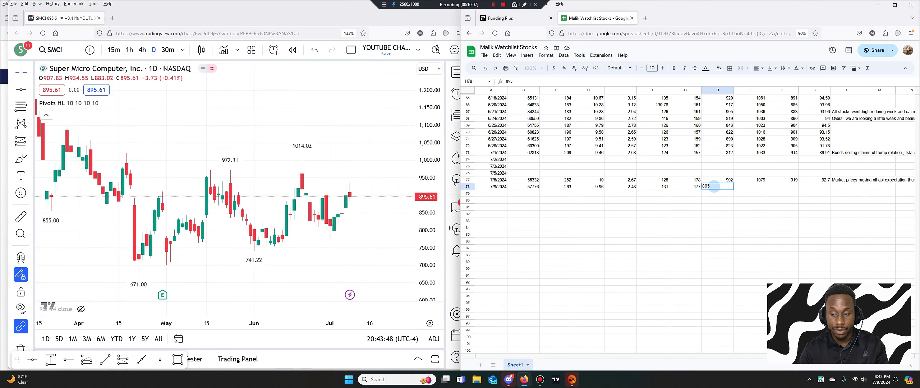
pyautogui.click(749, 187)
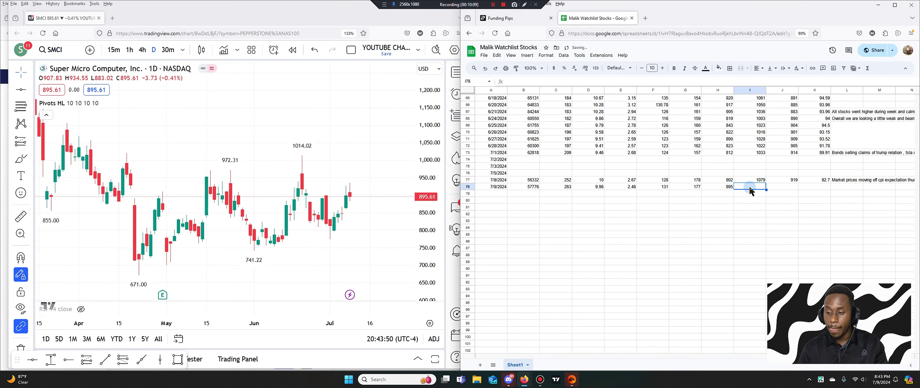
# Look up ASML and LLY, entering 1059 in I78 and 932 in J78
pyautogui.click(64, 51)
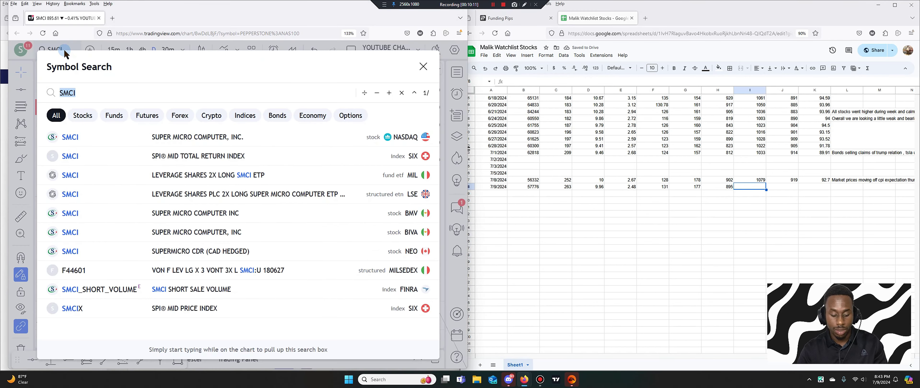
pyautogui.write('ASML')
pyautogui.press('Return')
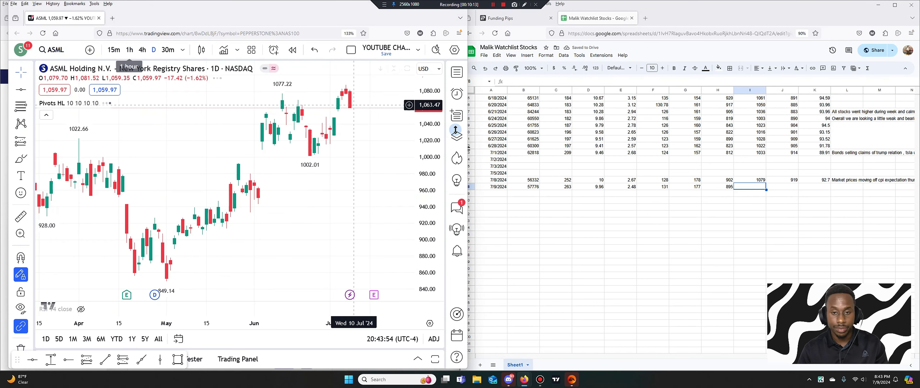
pyautogui.click(761, 189)
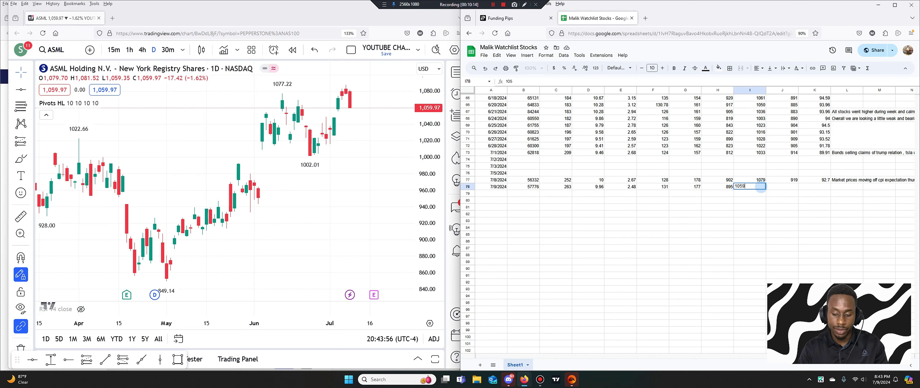
pyautogui.click(782, 189)
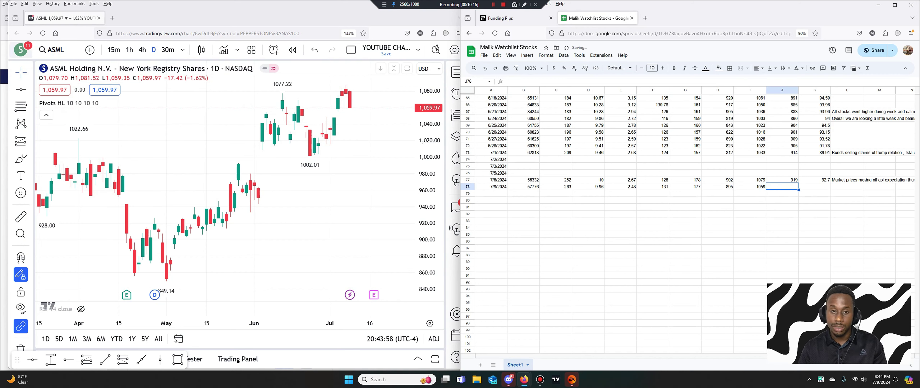
pyautogui.click(54, 49)
pyautogui.write('LLY')
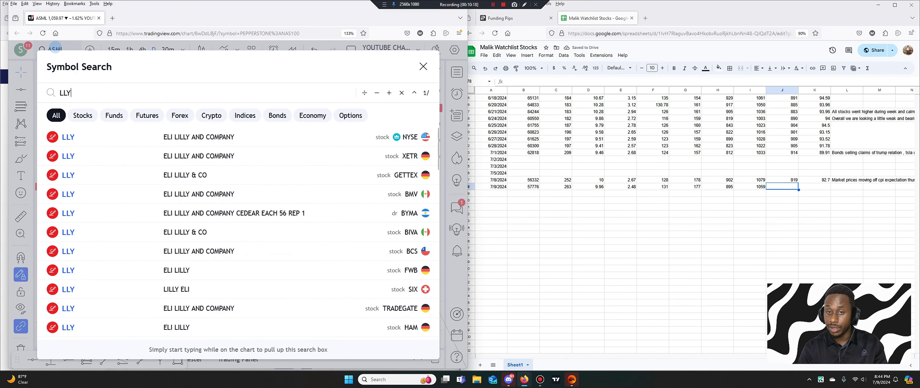
pyautogui.press('Return')
pyautogui.click(784, 188)
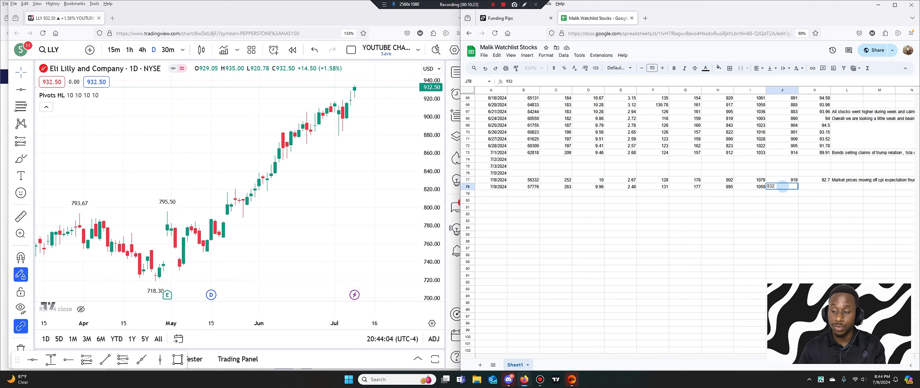
pyautogui.click(808, 187)
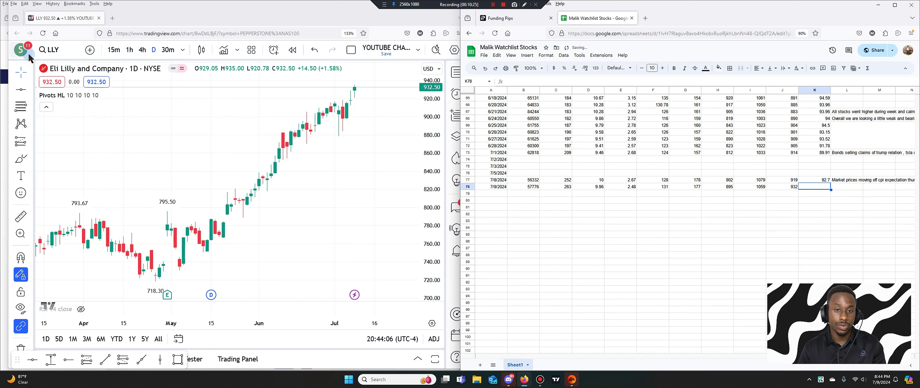
# Load the TLT chart and return to K78 to enter its 92.35 close
pyautogui.click(47, 49)
pyautogui.write('TLT')
pyautogui.press('Return')
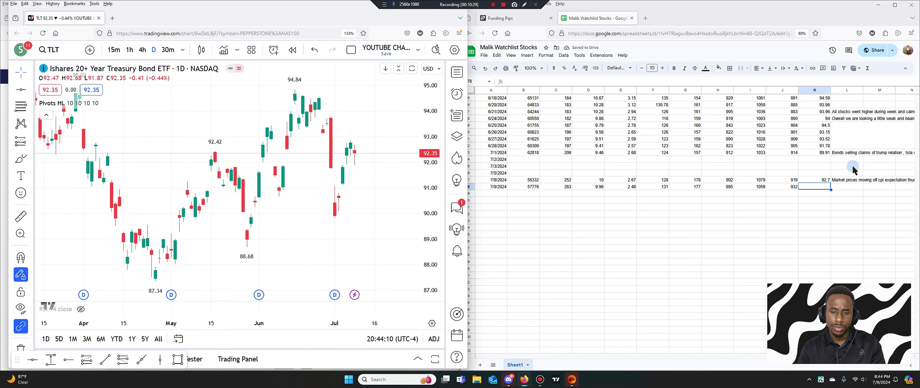
pyautogui.click(813, 185)
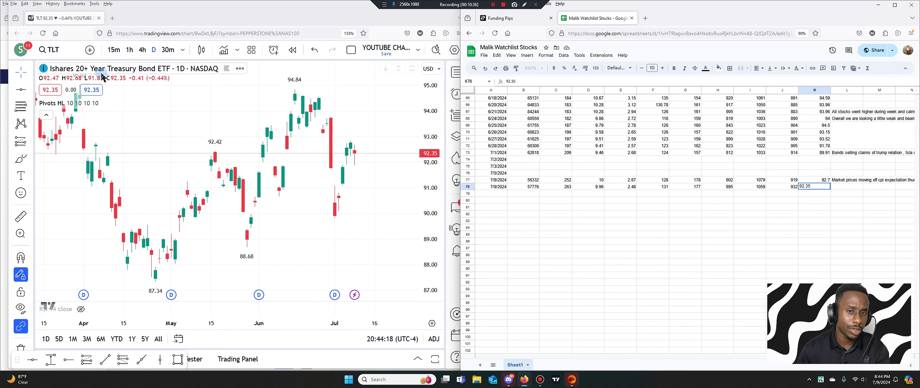
# Change the TradingView layout to two side-by-side charts
pyautogui.click(345, 59)
pyautogui.click(351, 49)
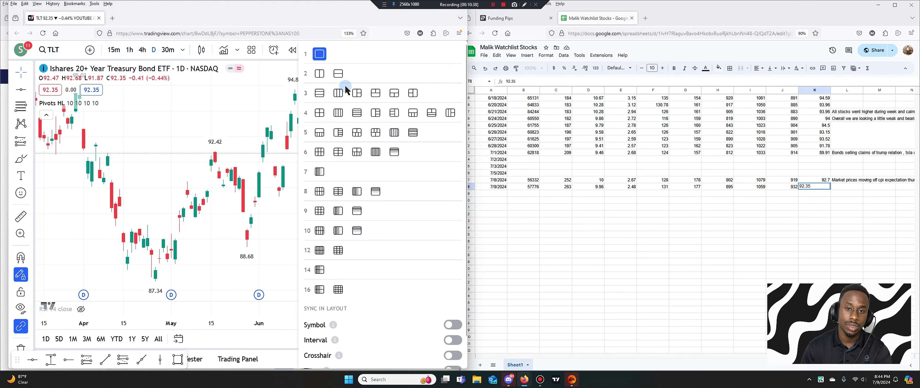
pyautogui.click(324, 79)
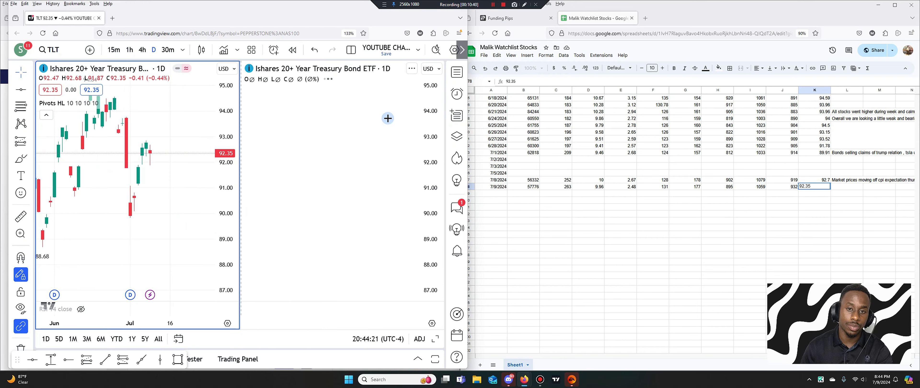
# Load NAS100 in the right pane and zoom out to show longer history
pyautogui.click(318, 69)
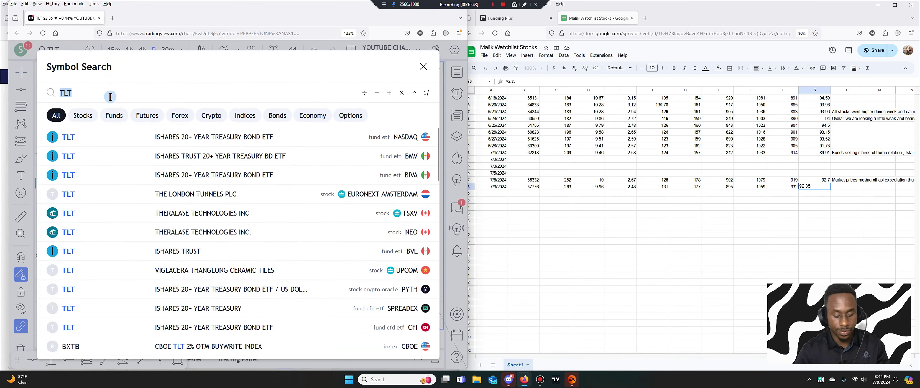
pyautogui.write('US100')
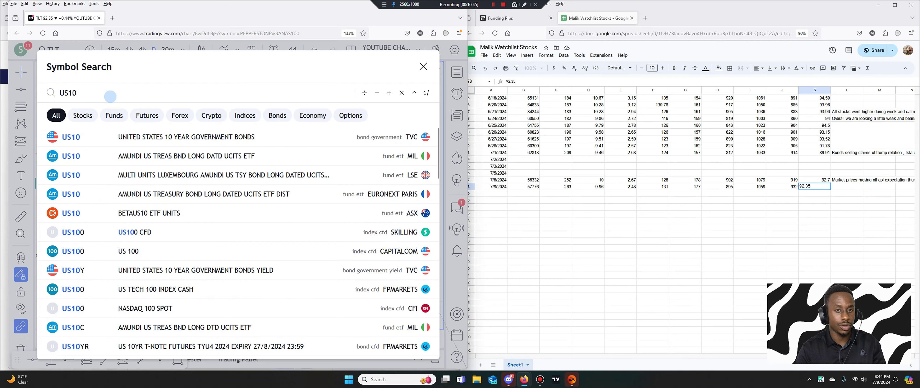
pyautogui.press('BackSpace')
pyautogui.press('BackSpace')
pyautogui.press('BackSpace')
pyautogui.press('BackSpace')
pyautogui.write('NAS10')
pyautogui.press('Escape')
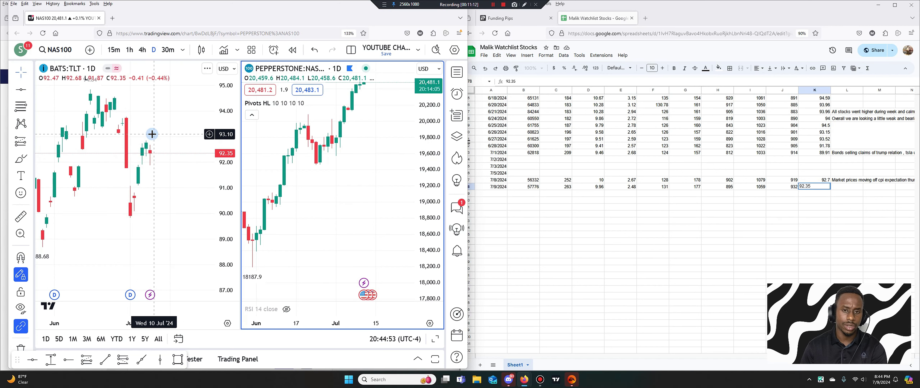
pyautogui.scroll(-3, 78, 175)
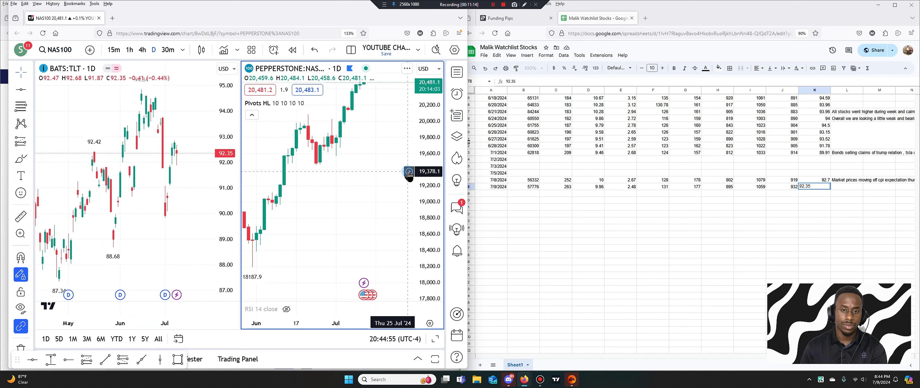
pyautogui.scroll(-3, 409, 175)
pyautogui.scroll(-5, 131, 175)
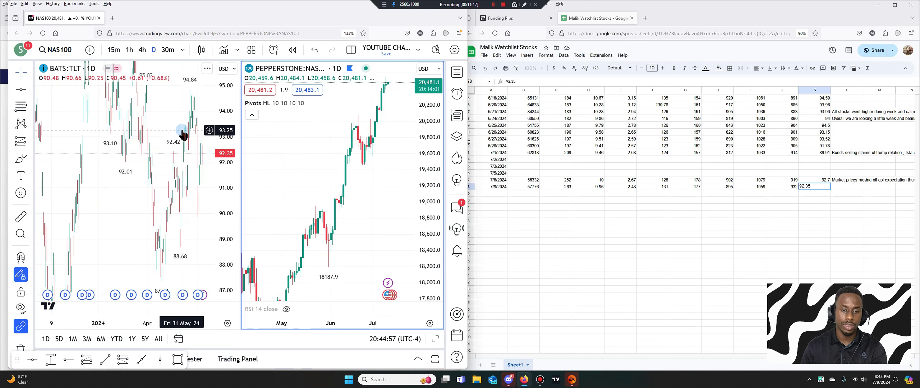
pyautogui.scroll(-3, 227, 133)
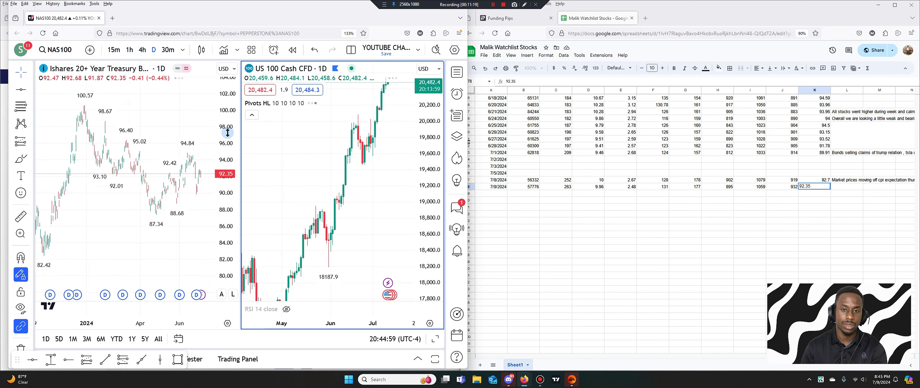
pyautogui.moveTo(228, 132); pyautogui.dragTo(127, 212)
# Commit TLT's 92.35 and merge cells L78 through R78
pyautogui.click(820, 241)
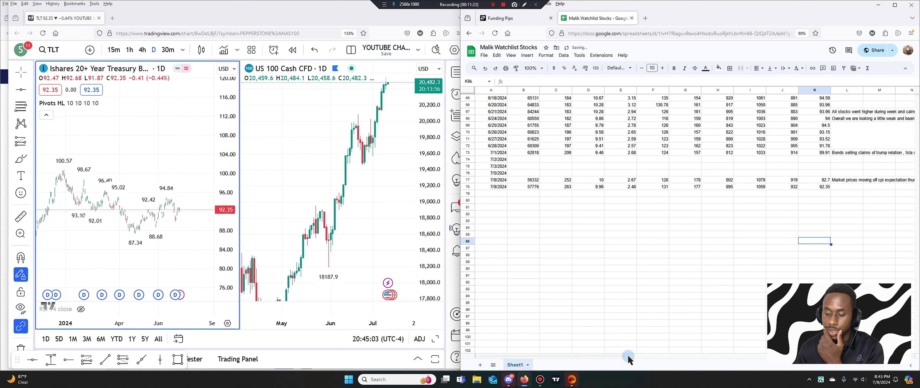
pyautogui.moveTo(608, 356); pyautogui.dragTo(709, 319)
pyautogui.moveTo(767, 185); pyautogui.dragTo(548, 185)
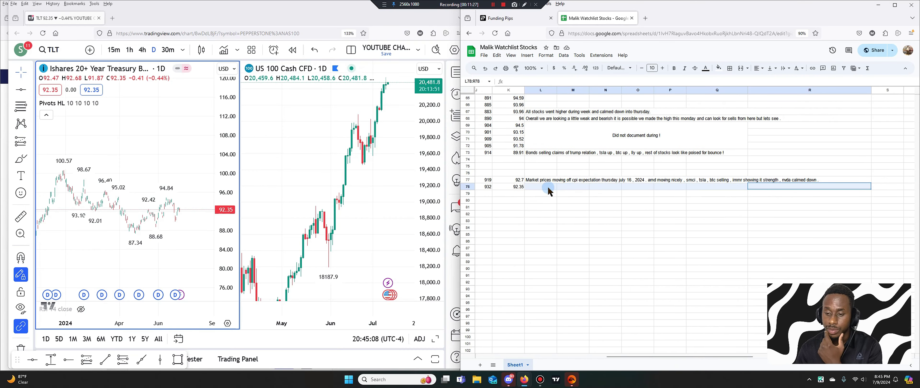
pyautogui.click(743, 69)
# Begin typing the Powell no-rate-cuts narrative in the merged L78 cell
pyautogui.click(598, 261)
pyautogui.click(566, 190)
pyautogui.write('Jer')
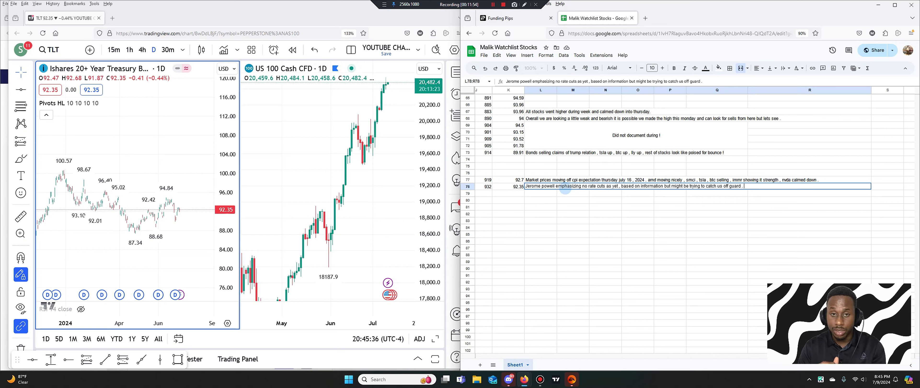
# Switch to the Funding Pips tab showing the four July 9 DJI30 buy trades
pyautogui.click(502, 22)
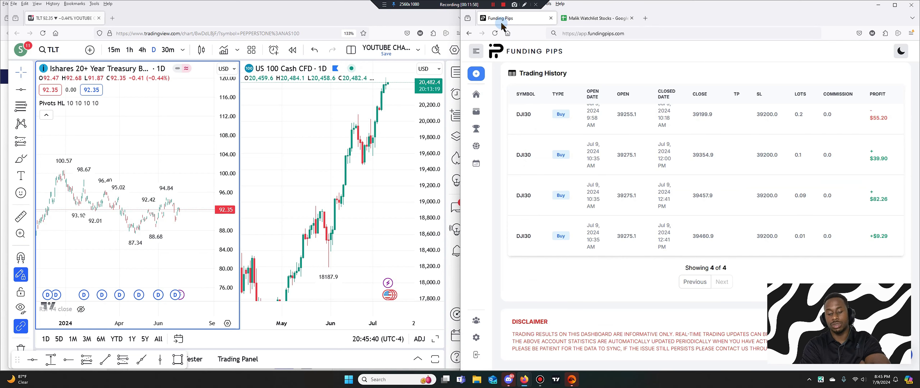